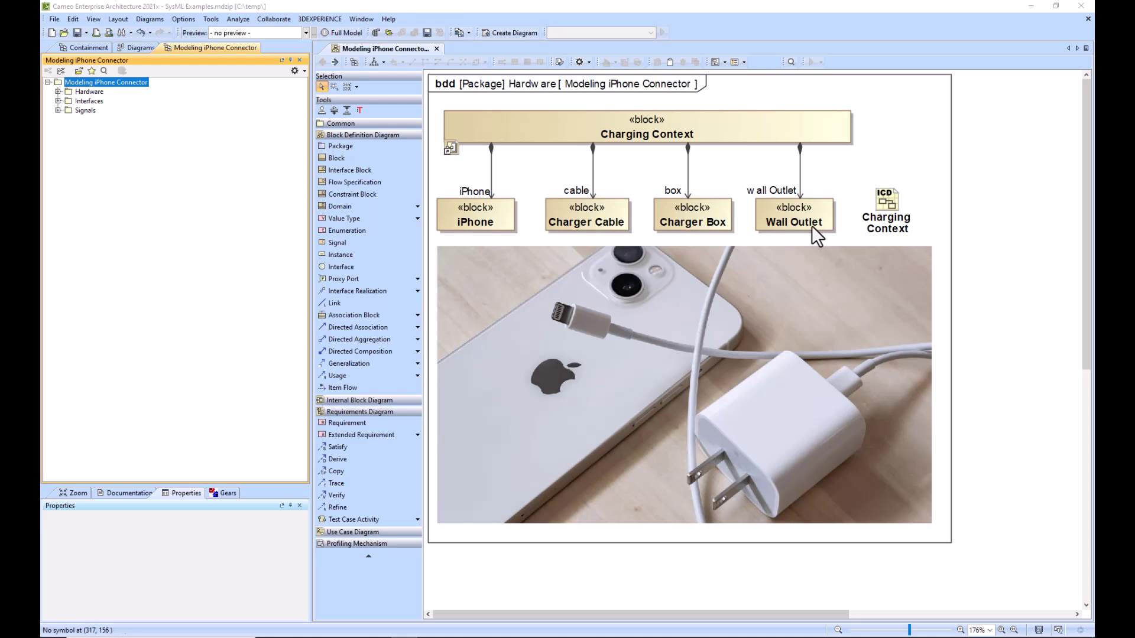
# - Open the Charging Context internal block diagram from its shortcut on the bdd
pyautogui.doubleClick(548, 131)
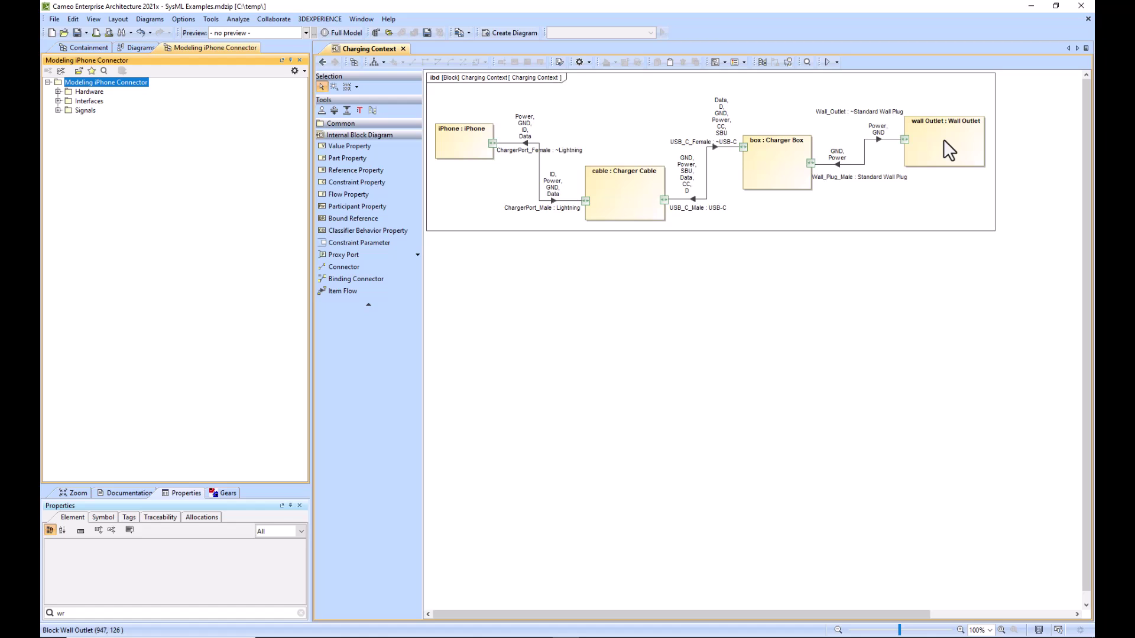
pyautogui.doubleClick(537, 166)
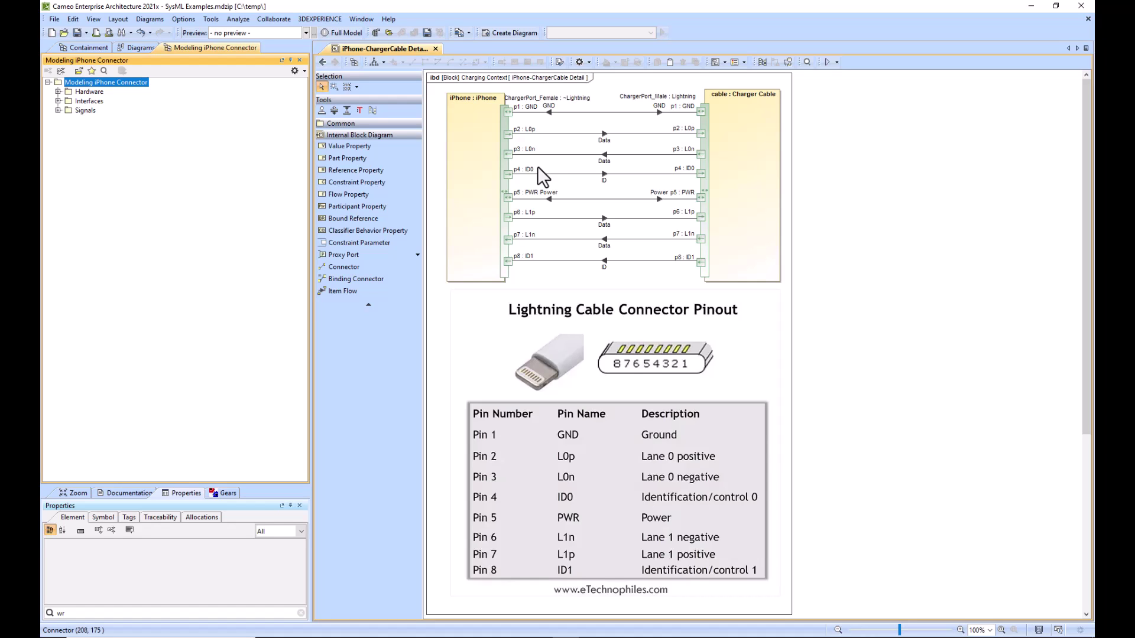
pyautogui.click(504, 188)
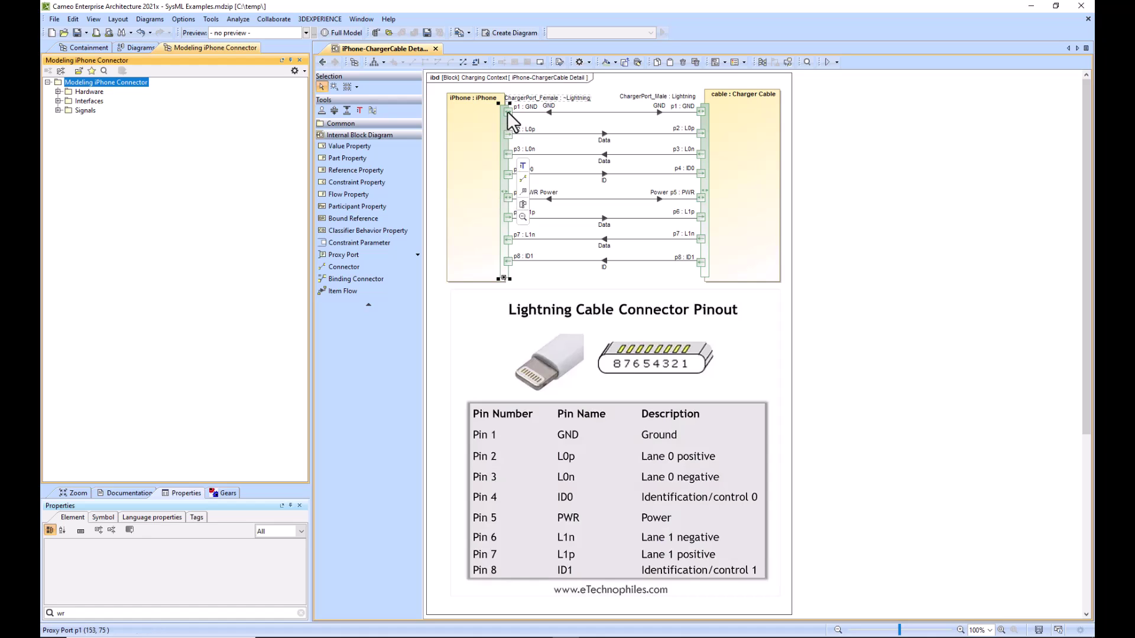
pyautogui.click(506, 155)
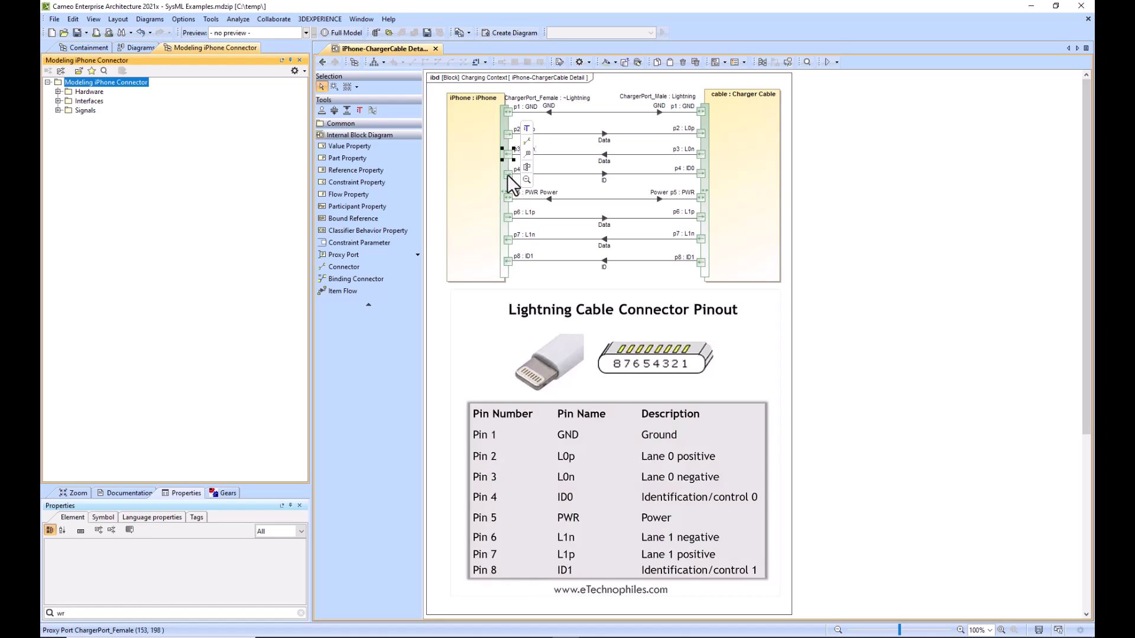
pyautogui.click(507, 197)
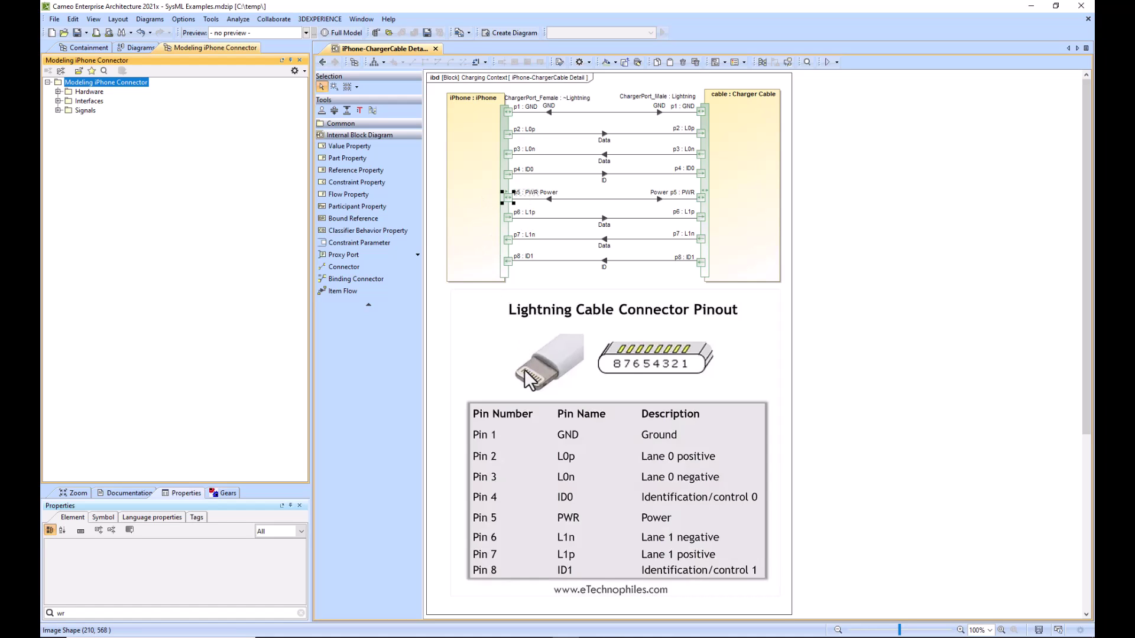
pyautogui.click(447, 275)
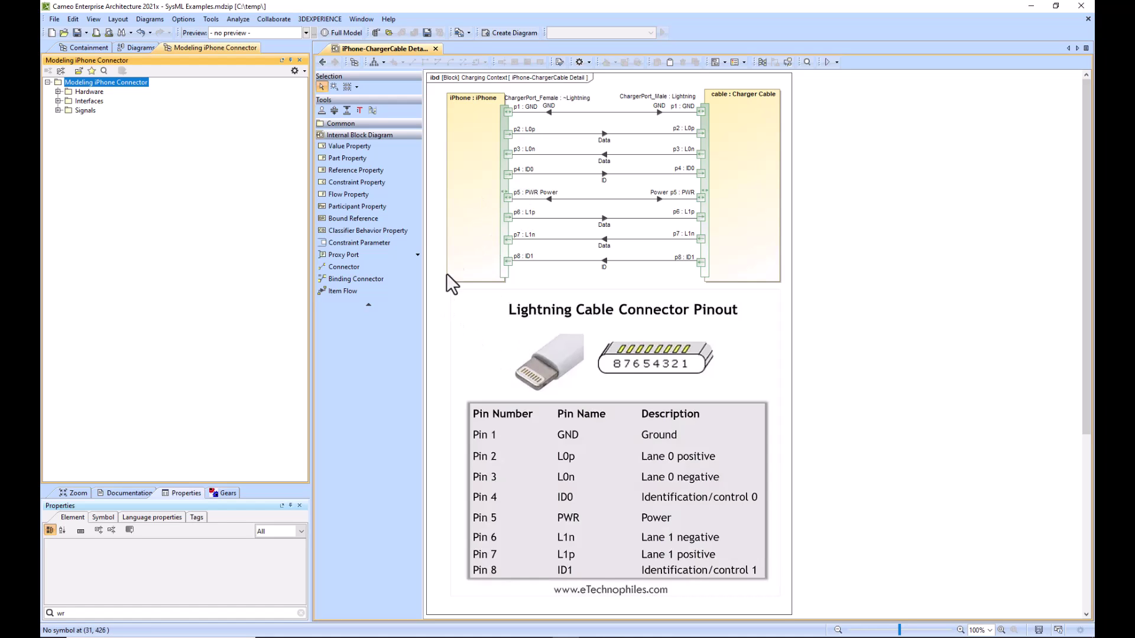
pyautogui.click(321, 62)
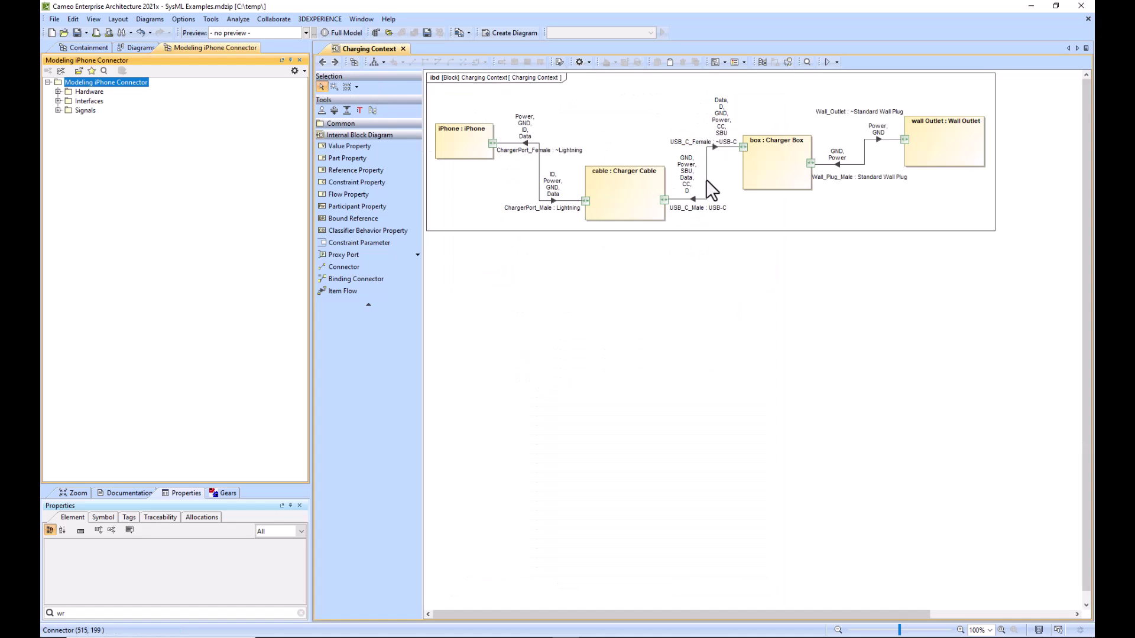
# - View the ChargerCable–ChargerBox and ChargerBox–Wall detail diagrams, returning to Charging Context after each
pyautogui.doubleClick(706, 179)
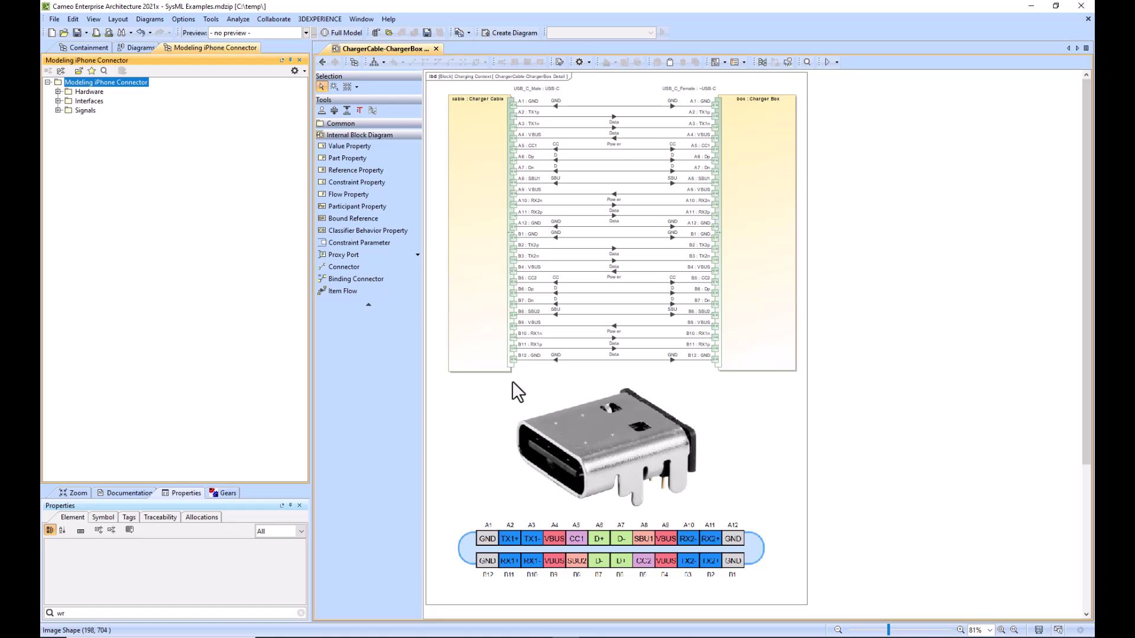
pyautogui.click(323, 61)
pyautogui.doubleClick(864, 162)
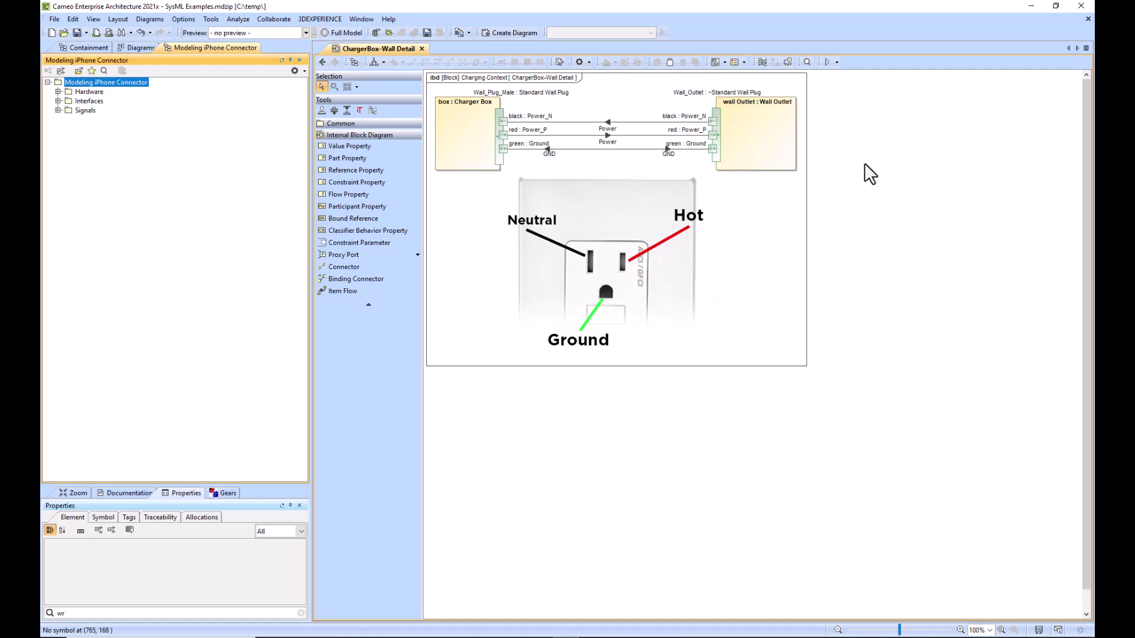
pyautogui.click(712, 122)
pyautogui.click(745, 197)
pyautogui.click(321, 62)
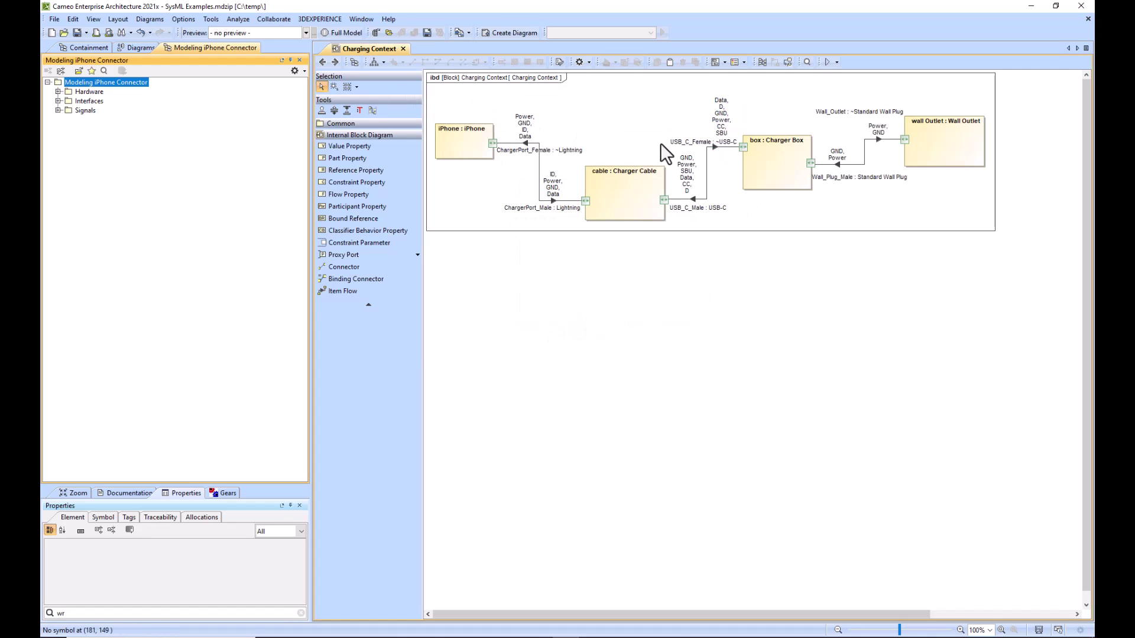
# - Revisit the cable-to-charger-box pin detail, then go back to the Modeling iPhone Connector bdd
pyautogui.doubleClick(705, 164)
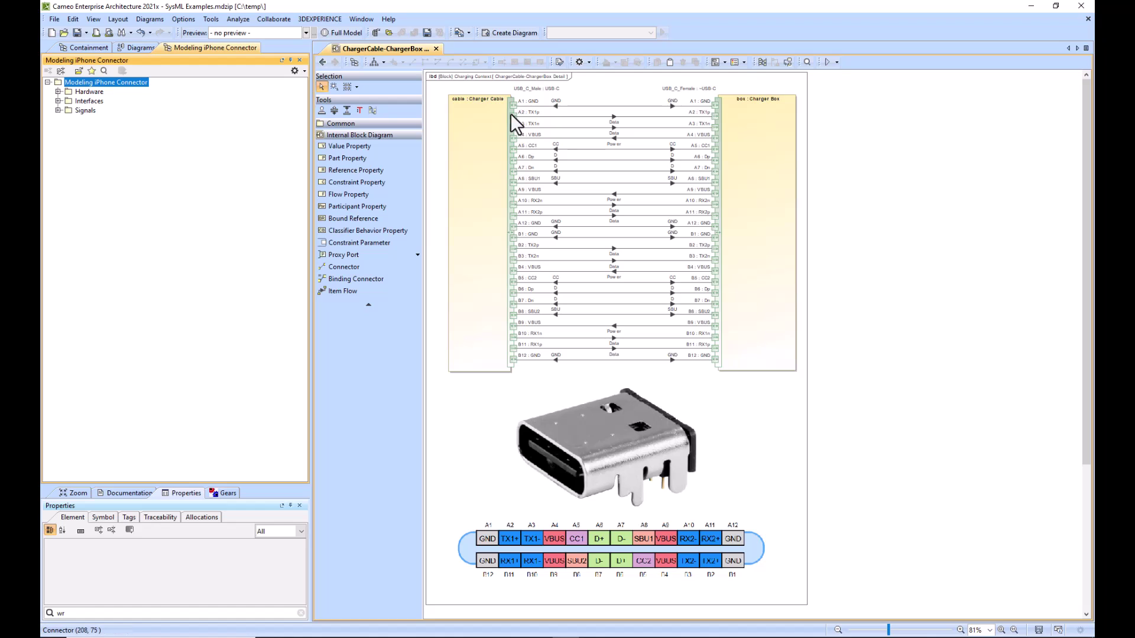
pyautogui.moveTo(510, 115)
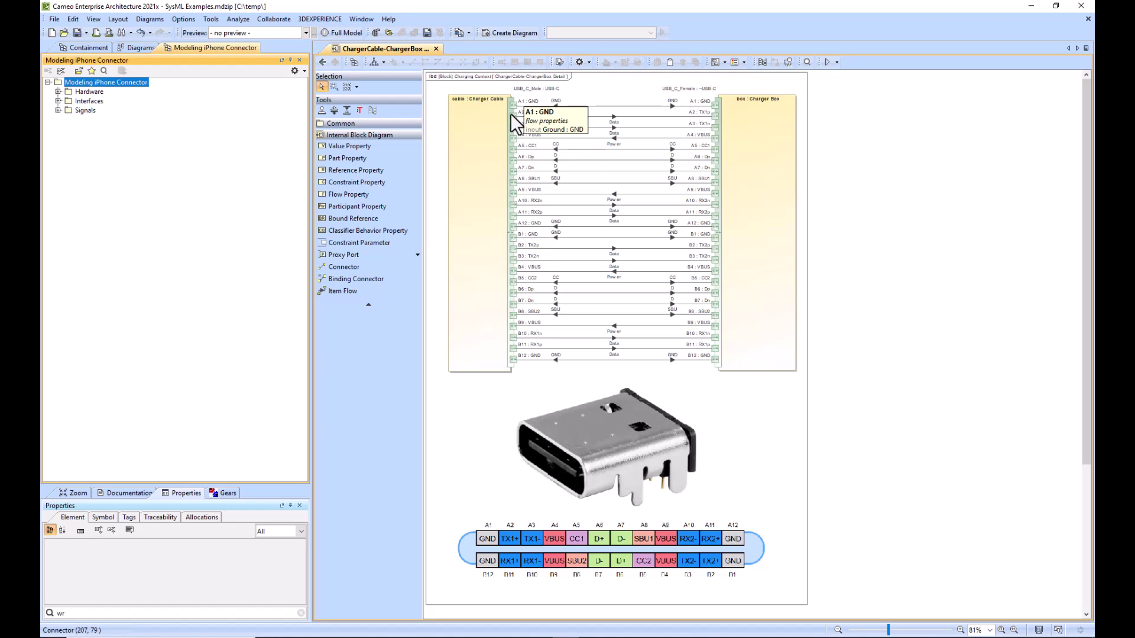
pyautogui.click(323, 63)
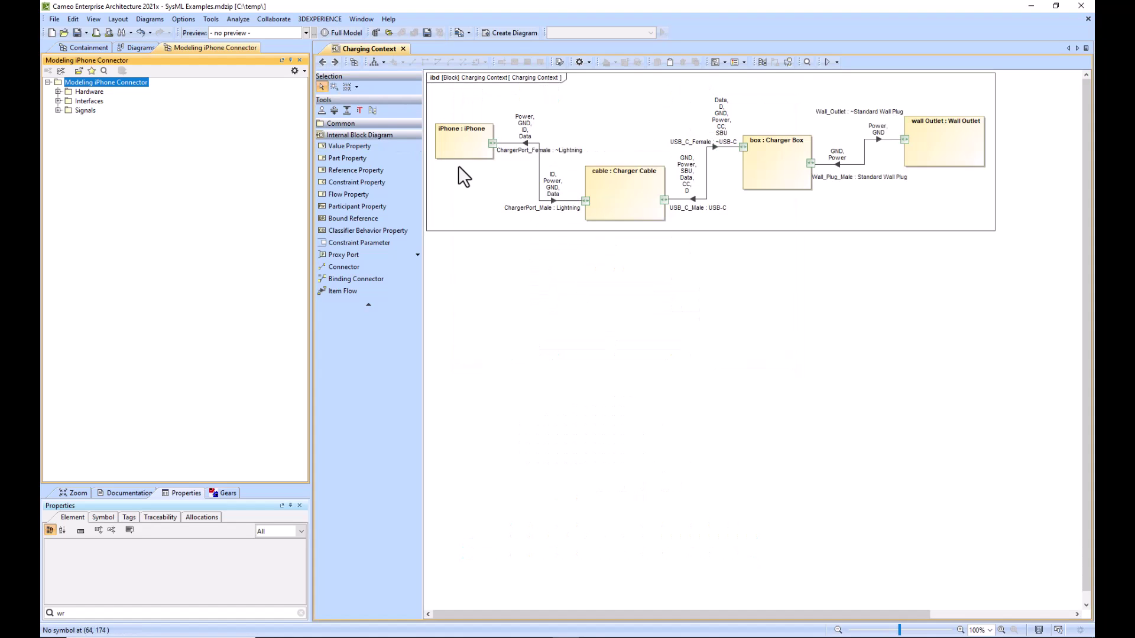
pyautogui.click(323, 63)
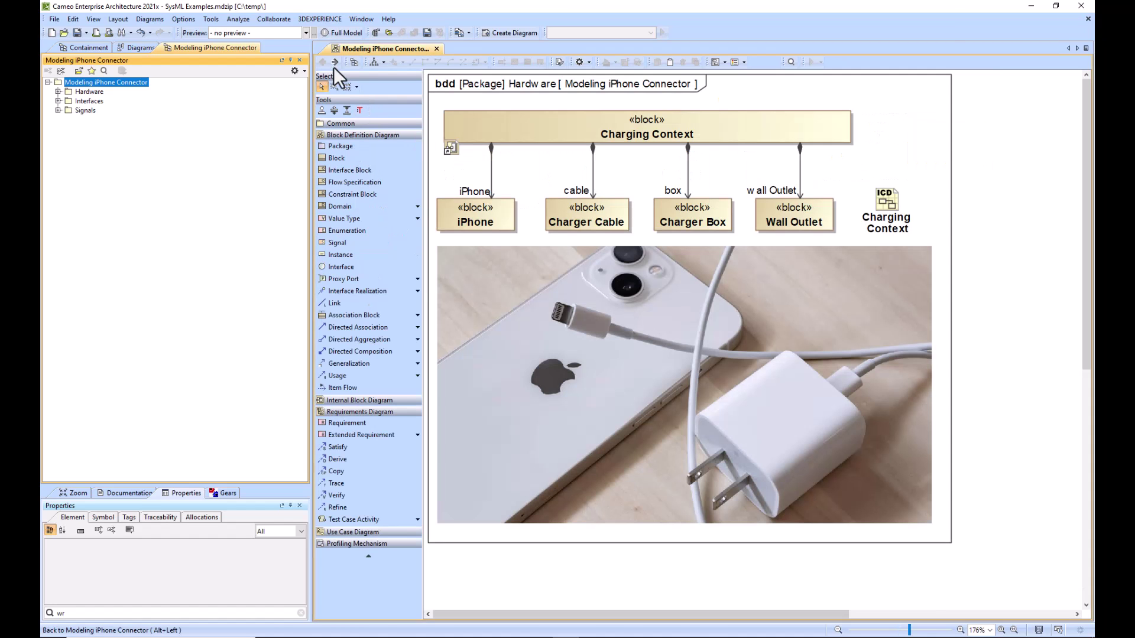
# - Browse the Charging Context interface control table, then return to the Modeling iPhone Connector diagram
pyautogui.doubleClick(891, 201)
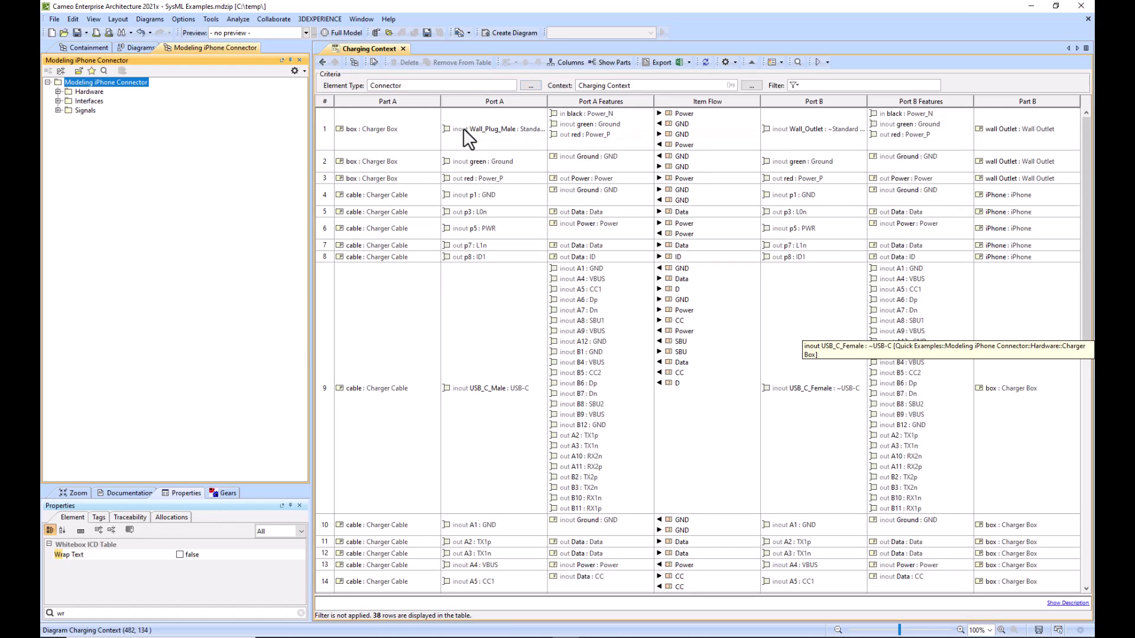
pyautogui.click(350, 139)
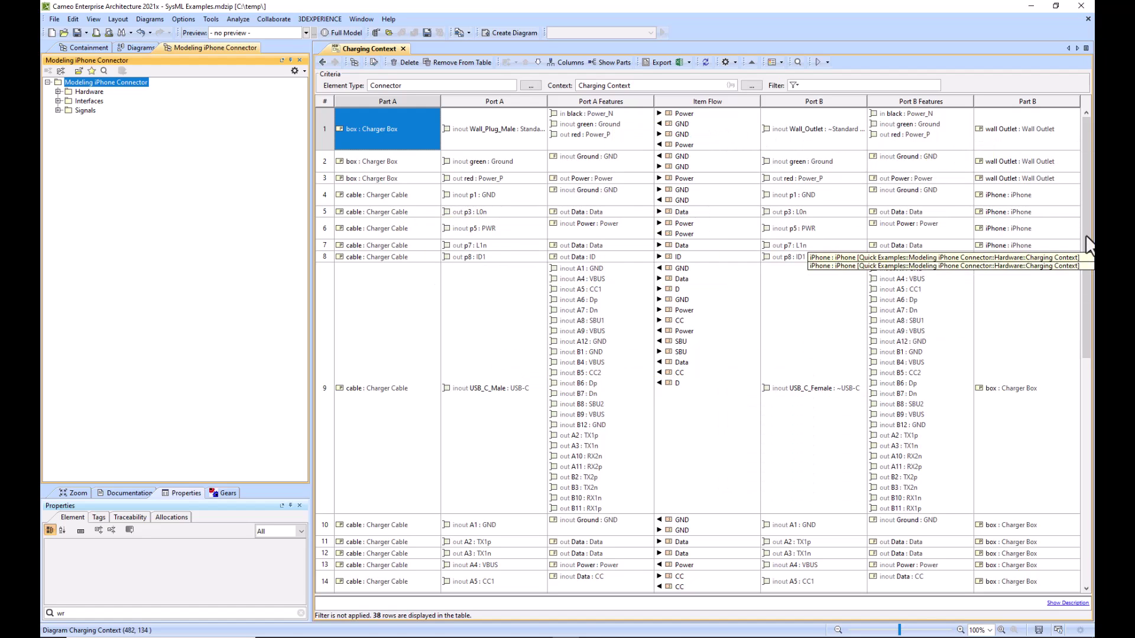
pyautogui.moveTo(1087, 269); pyautogui.dragTo(1086, 459)
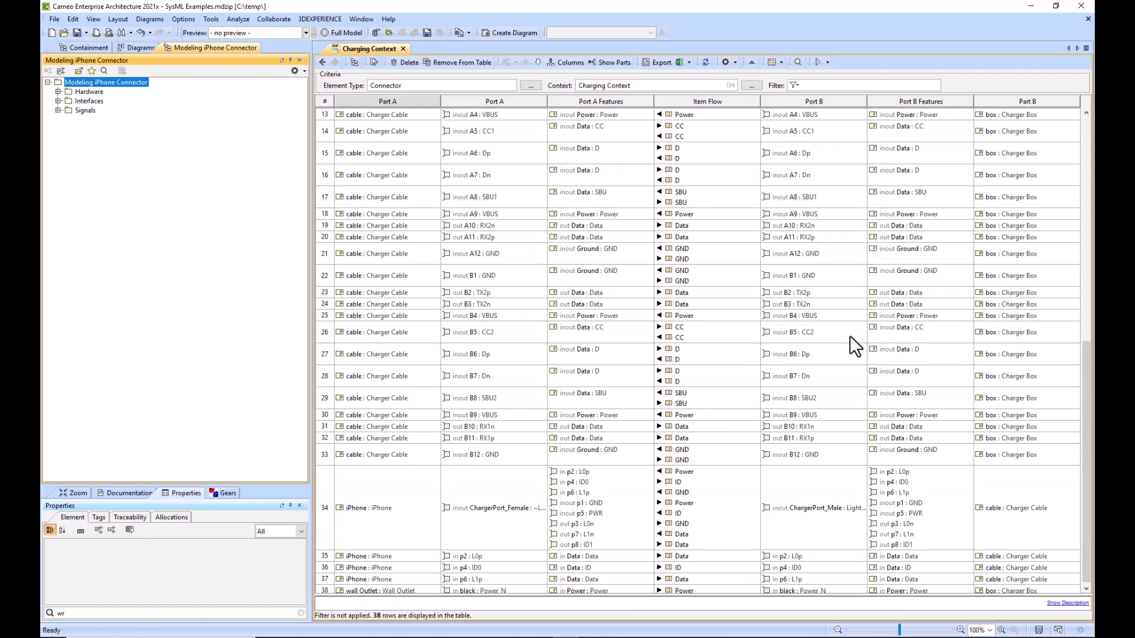
pyautogui.click(323, 61)
# - Expand the Hardware, Interfaces and Signals packages and the Charging Context block in the tree
pyautogui.click(58, 92)
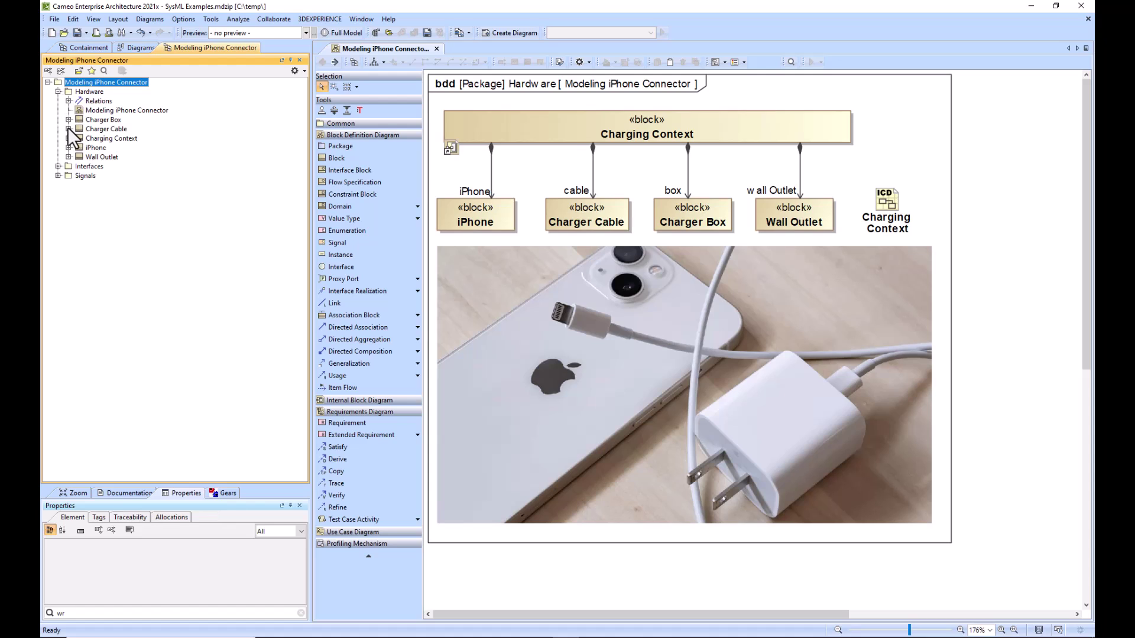
pyautogui.click(58, 166)
pyautogui.click(58, 194)
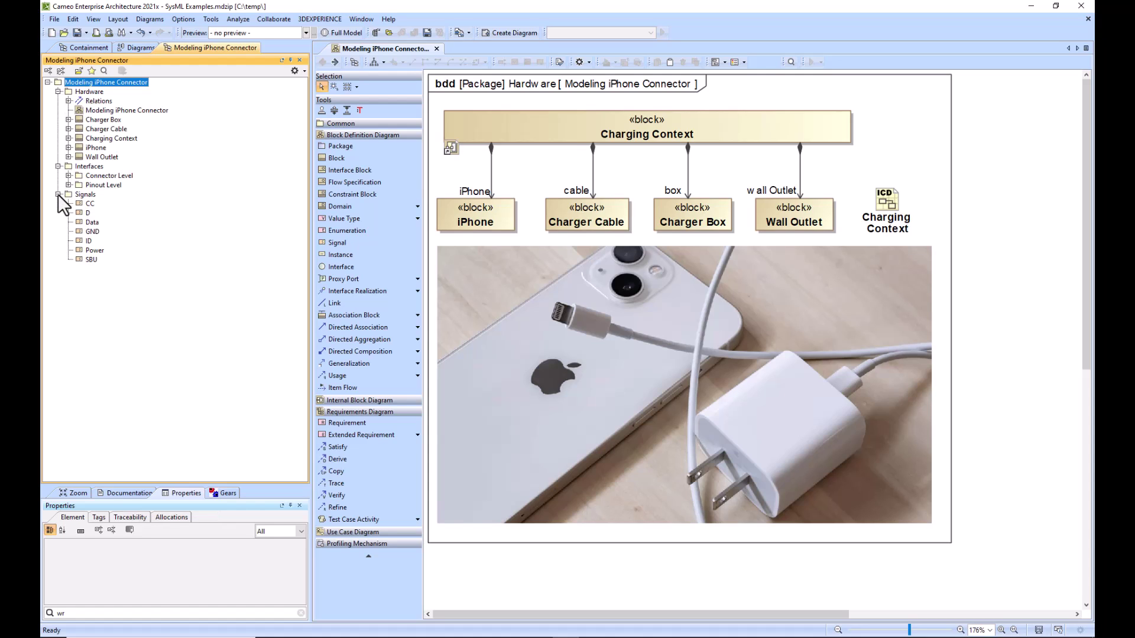
pyautogui.click(68, 138)
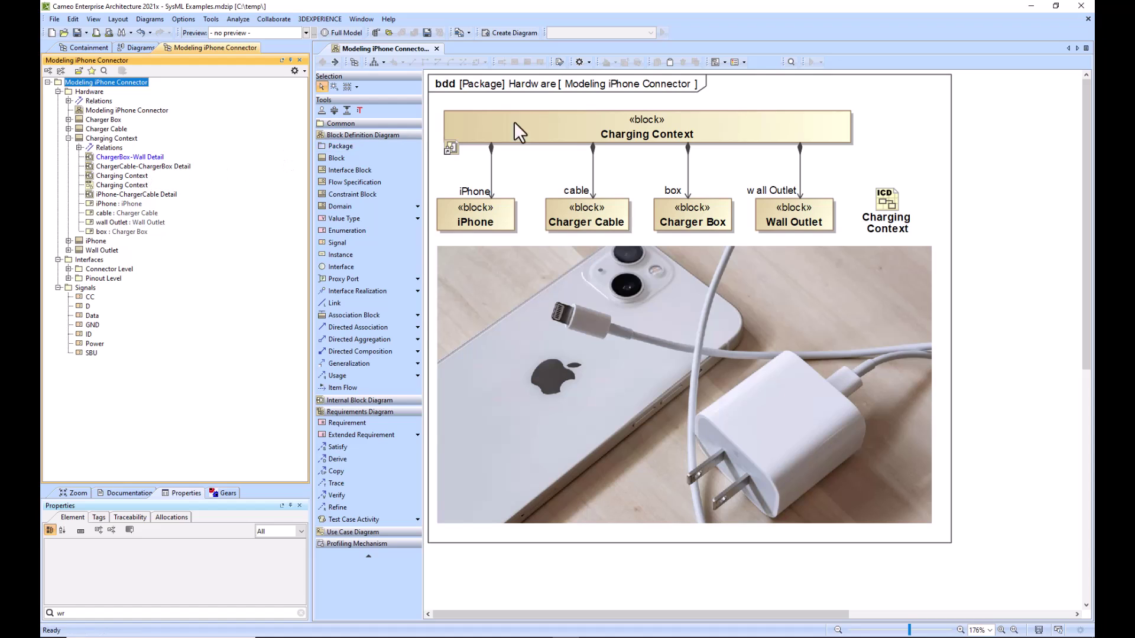
# - Open Charging Context and the ChargerBox-Wall Detail diagram, then return to Charging Context
pyautogui.doubleClick(543, 118)
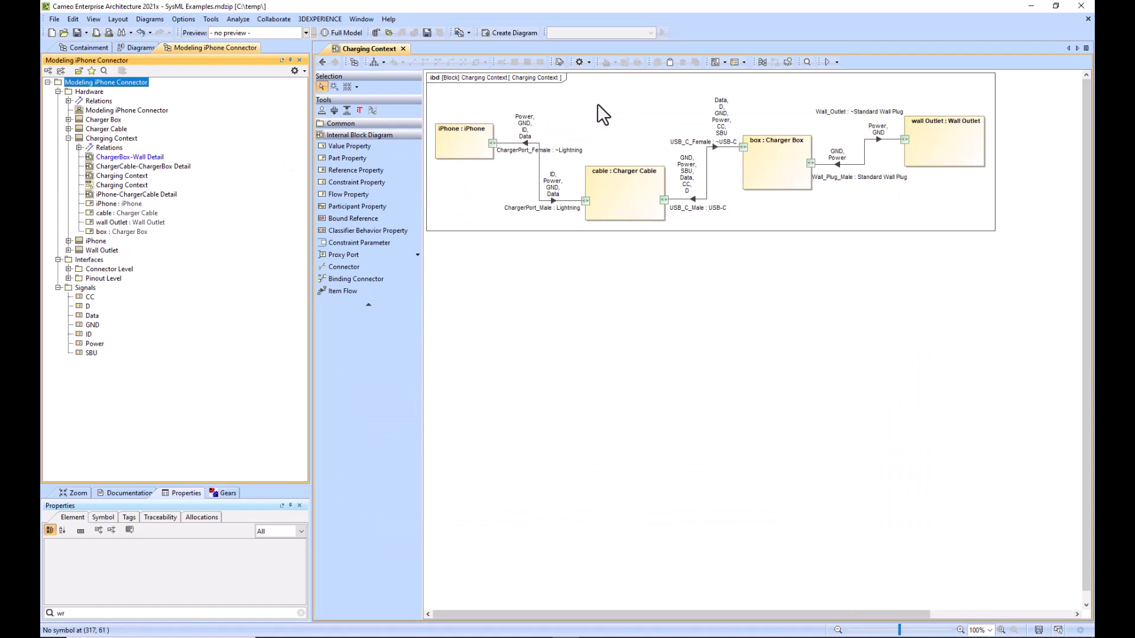
pyautogui.click(597, 104)
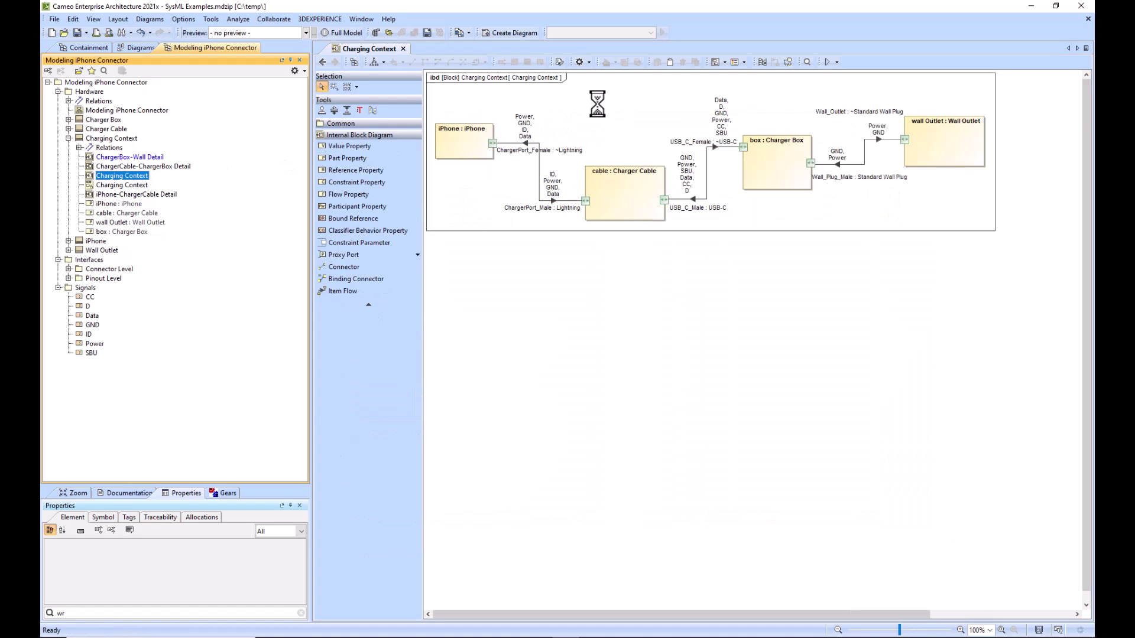
pyautogui.click(123, 166)
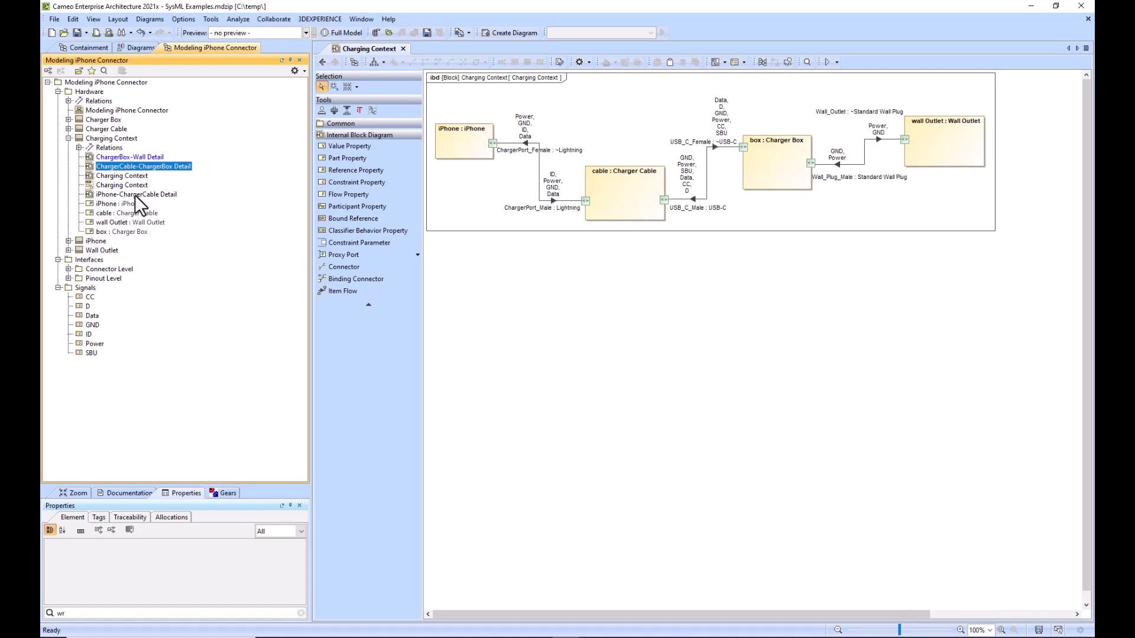
pyautogui.click(136, 158)
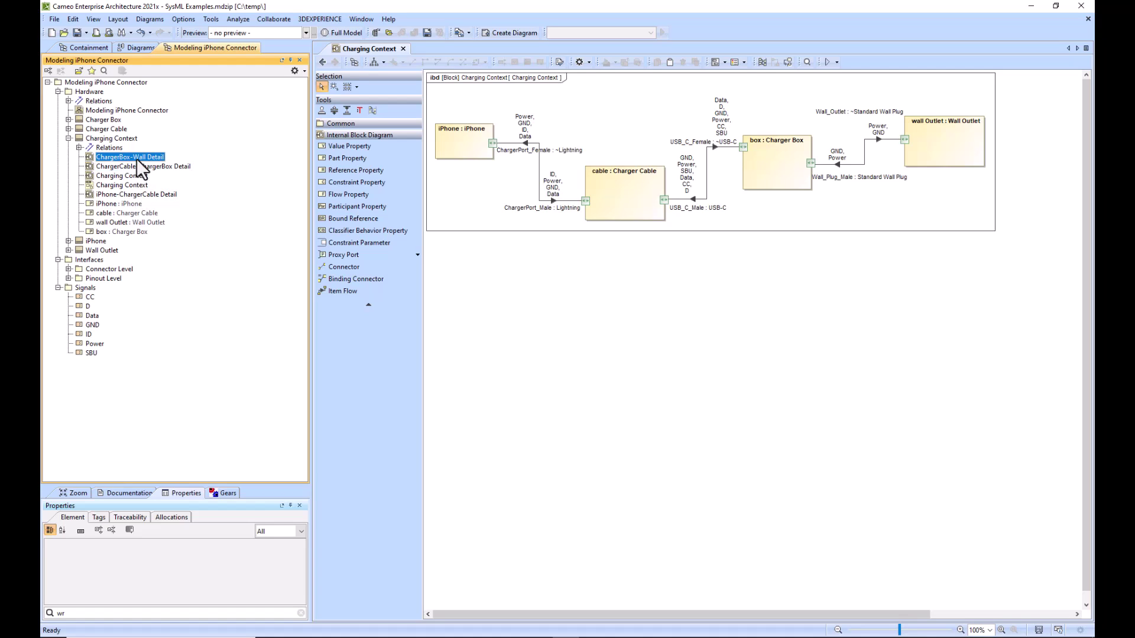
pyautogui.doubleClick(137, 157)
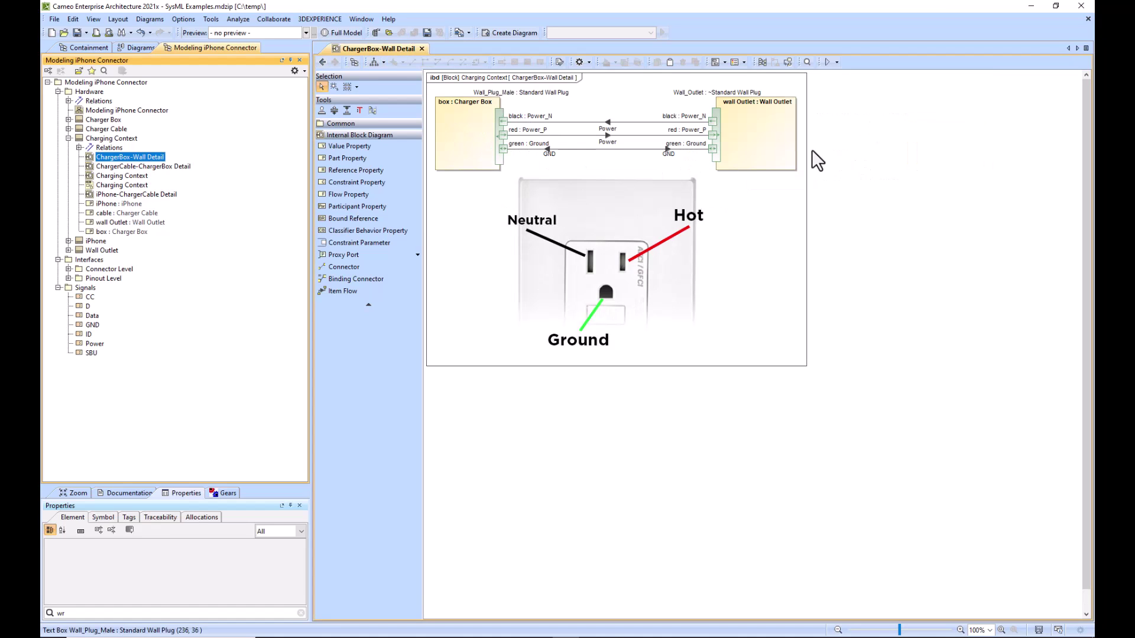
pyautogui.click(322, 62)
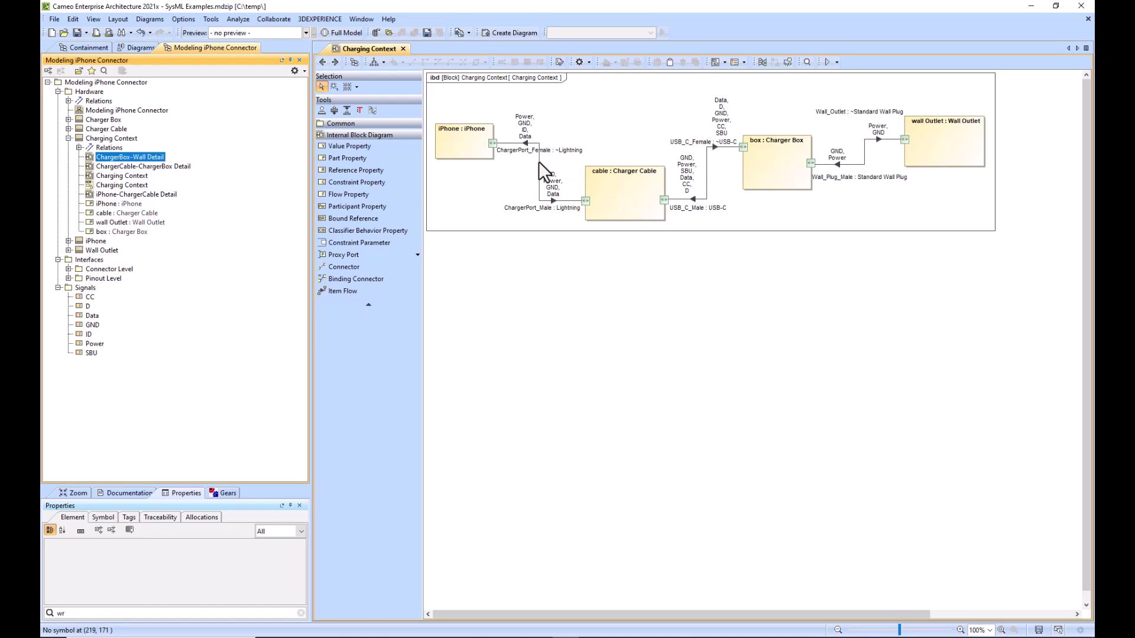
# - Show ports of iPhone, Wall Outlet, Charger Cable and Charger Box, then collapse them and Charging Context
pyautogui.click(68, 241)
pyautogui.click(69, 259)
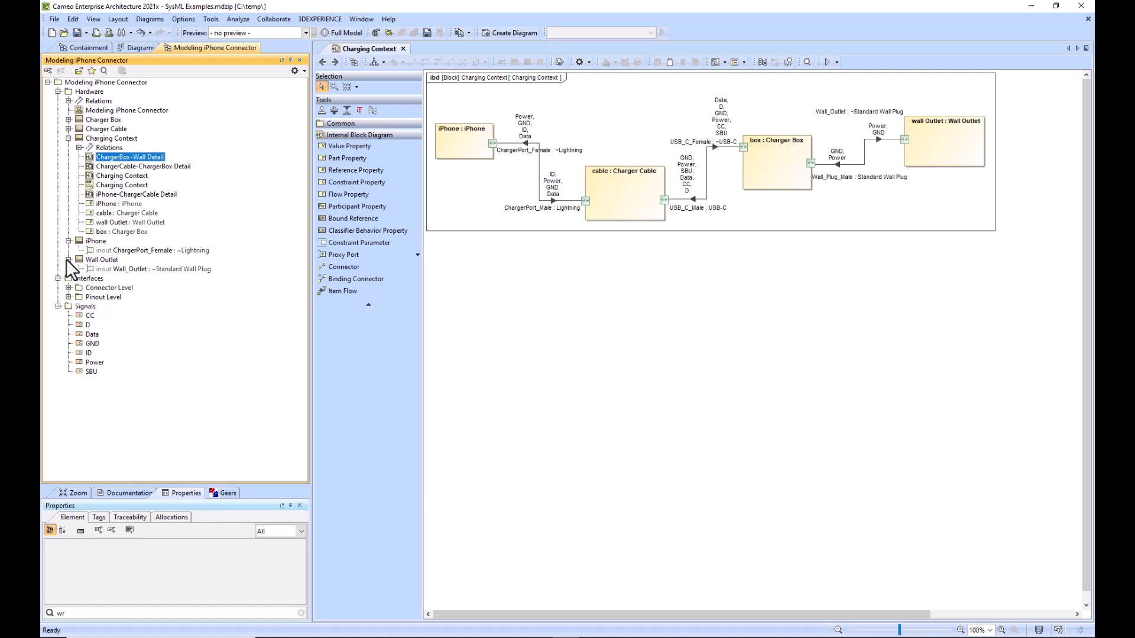
pyautogui.click(68, 129)
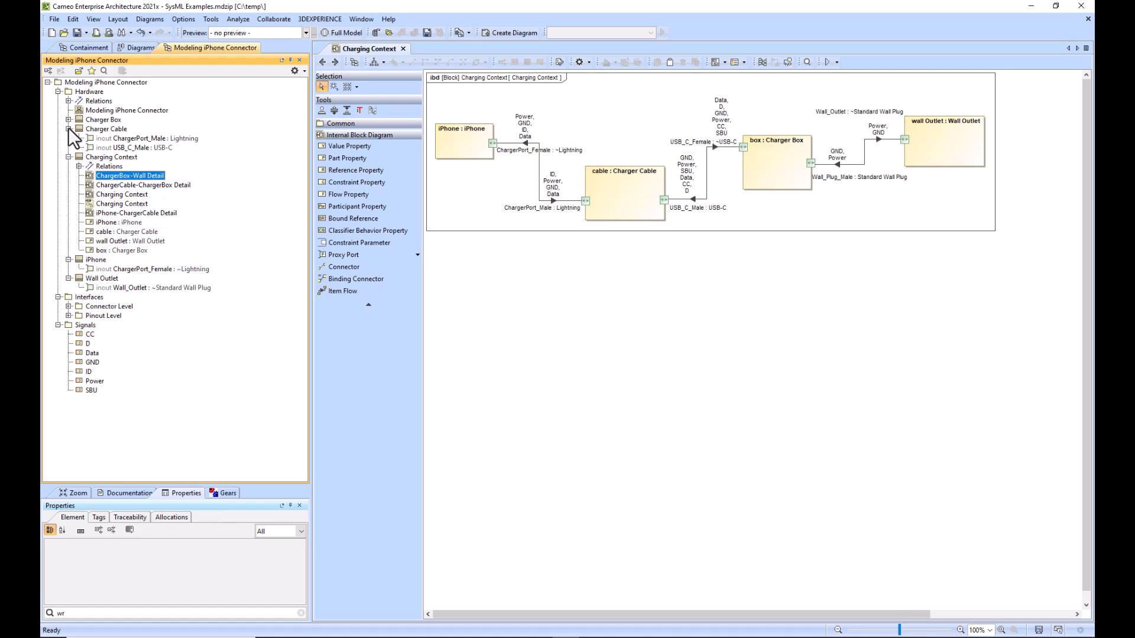
pyautogui.click(68, 120)
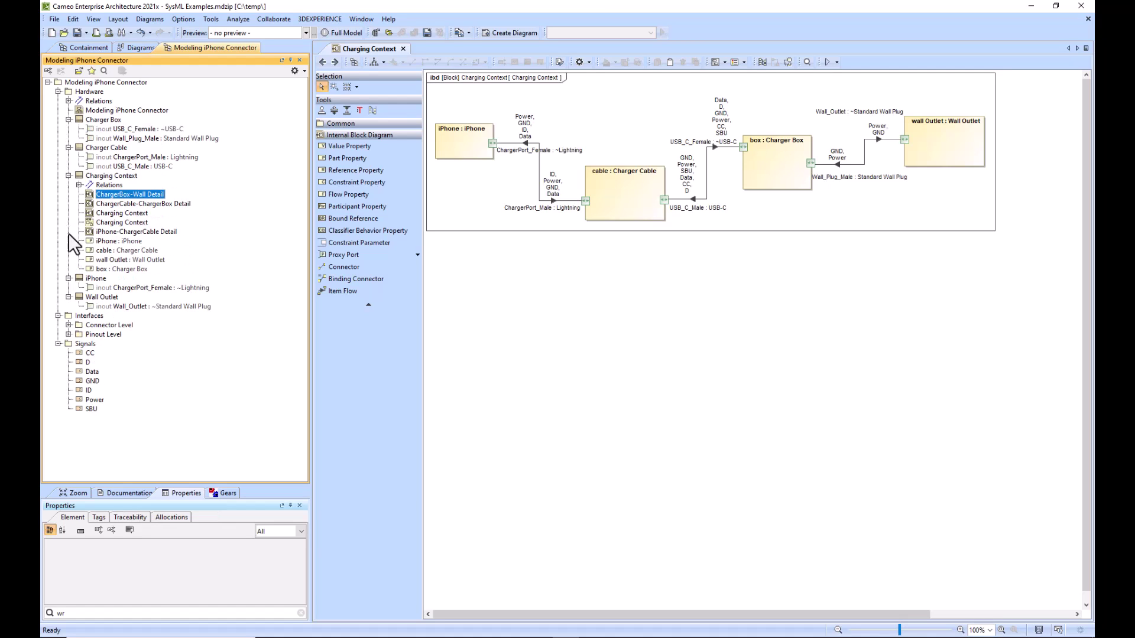
pyautogui.click(69, 278)
pyautogui.click(68, 287)
pyautogui.click(68, 176)
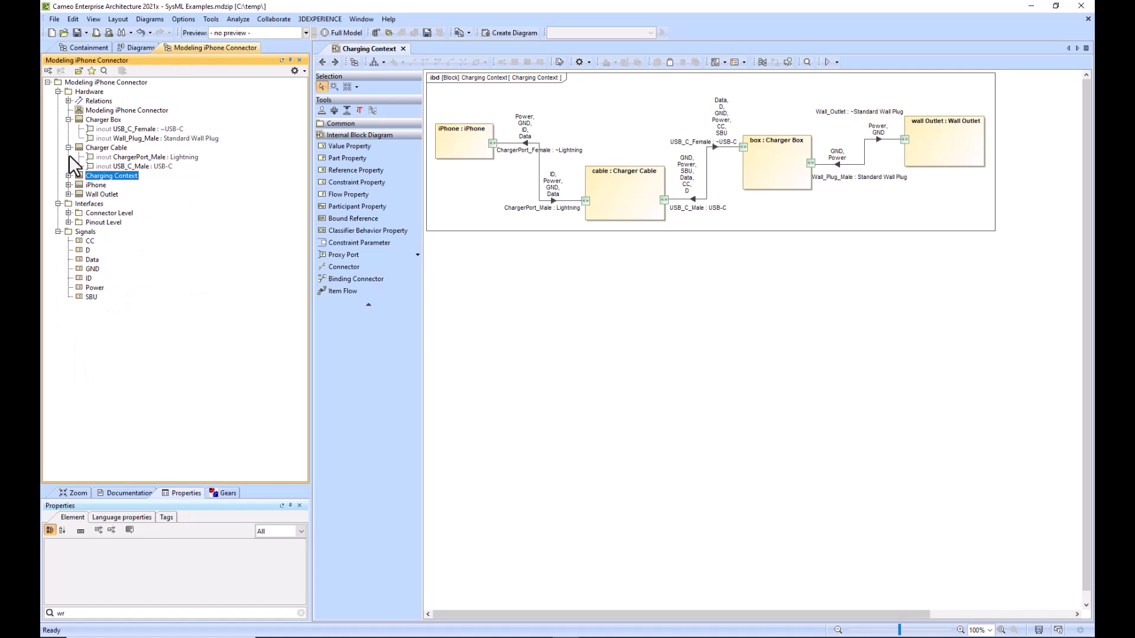
pyautogui.click(68, 147)
pyautogui.click(69, 119)
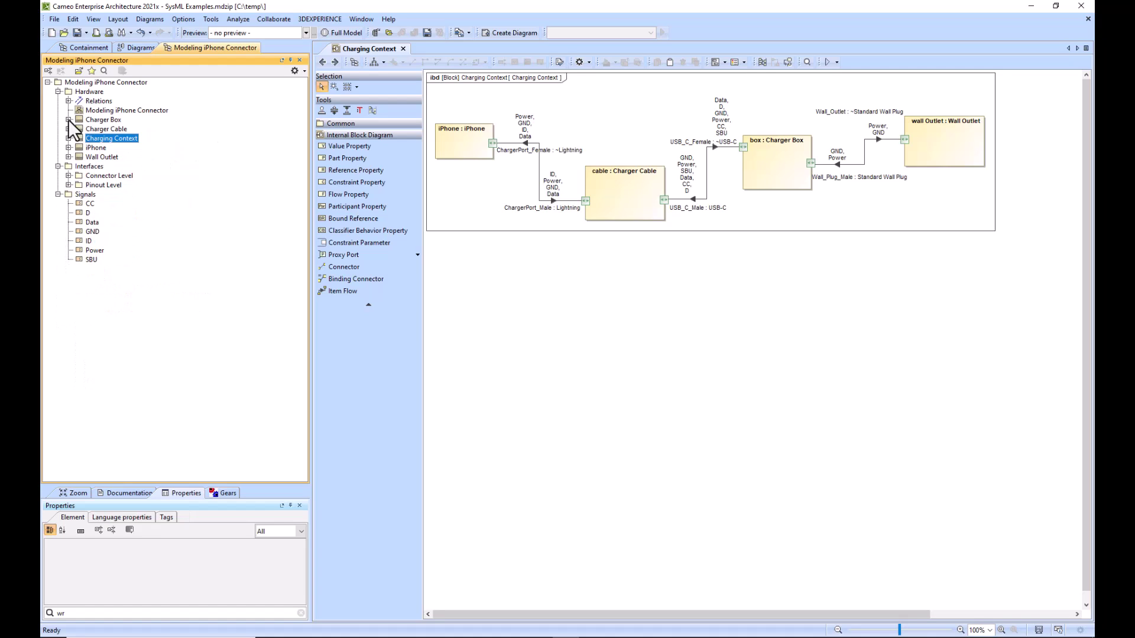
# - Expand Connector Level and Pinout Level, listing USB-C pins A1–B12, Standard Wall Plug wires, Lightning pins p1–p8
pyautogui.click(69, 175)
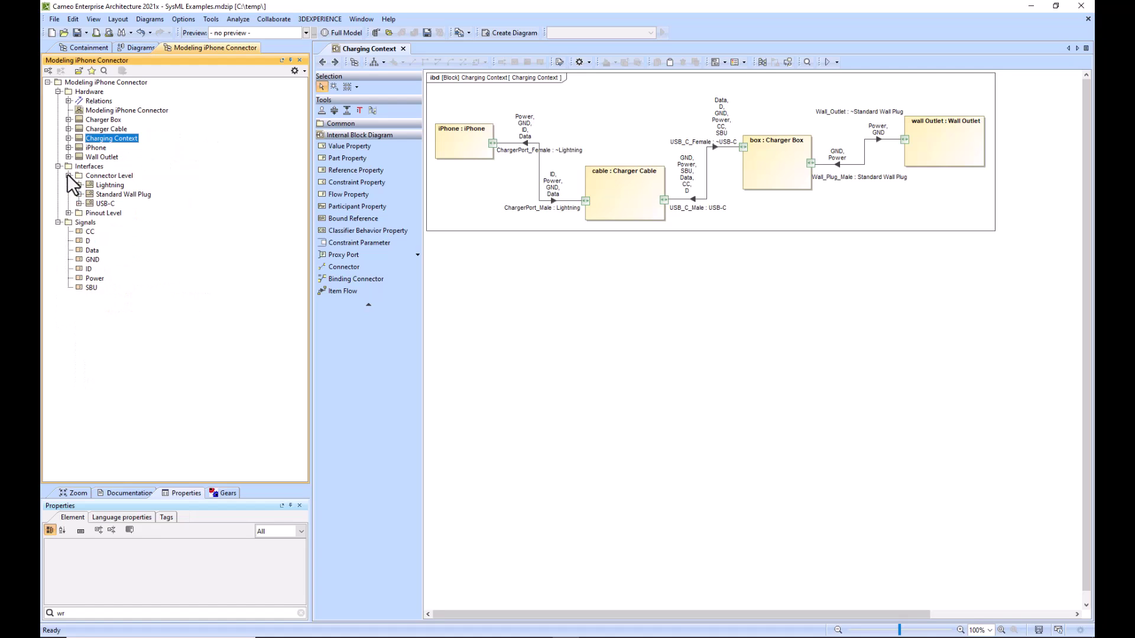
pyautogui.click(68, 212)
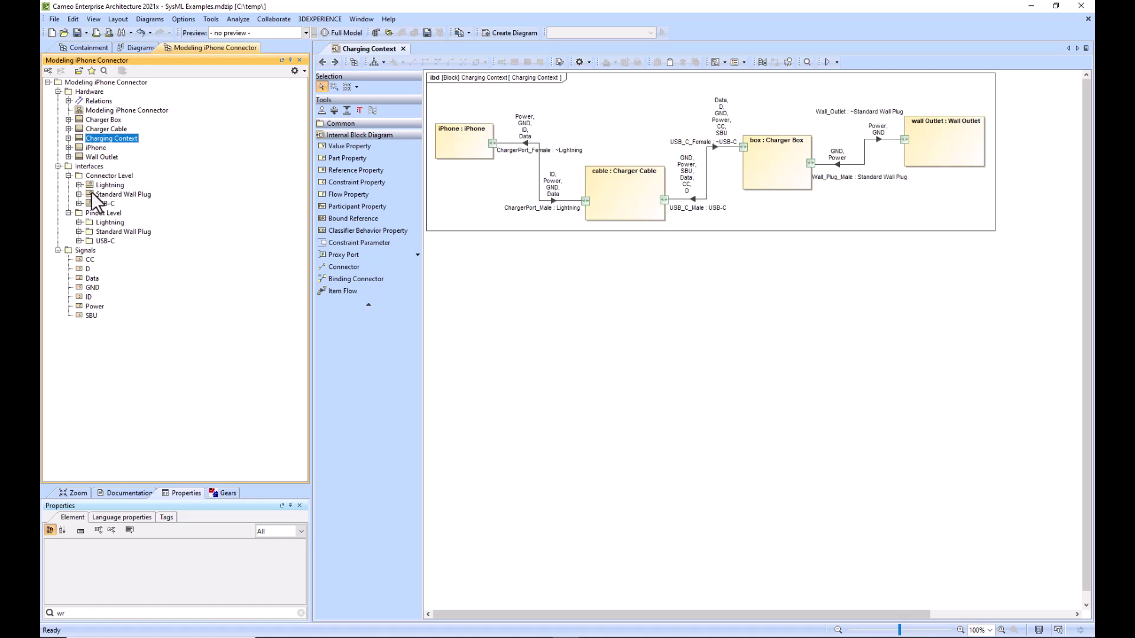
pyautogui.click(80, 204)
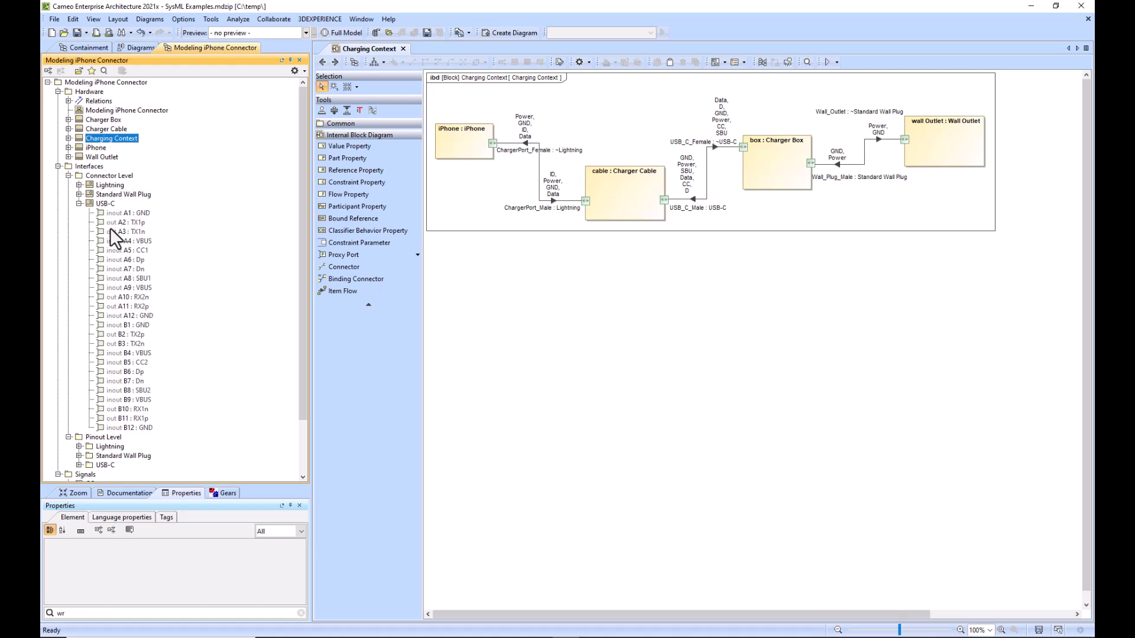
pyautogui.click(79, 194)
pyautogui.click(79, 185)
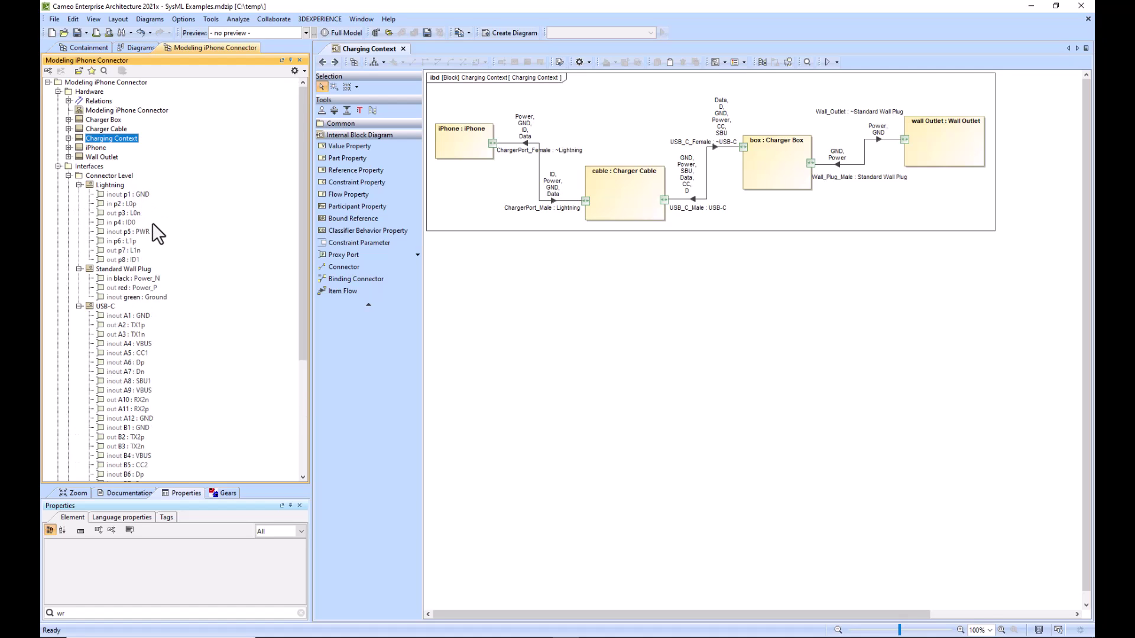
pyautogui.scroll(-1, 152, 224)
pyautogui.scroll(-5, 152, 222)
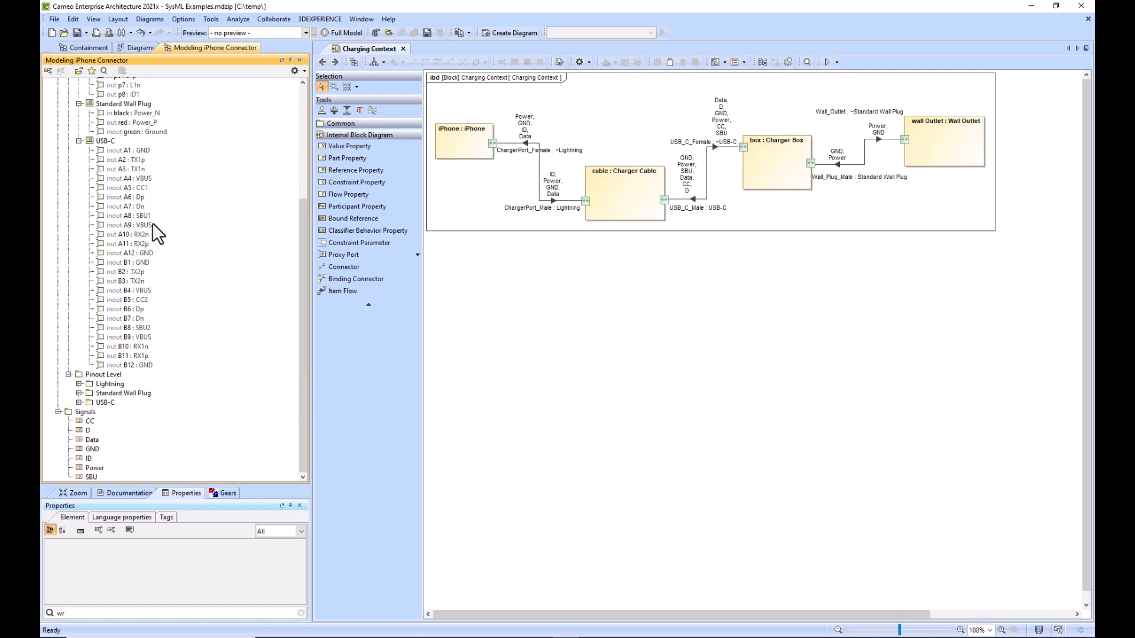
# - Expand the Lightning, Standard Wall Plug and USB-C entries under Pinout Level
pyautogui.click(79, 383)
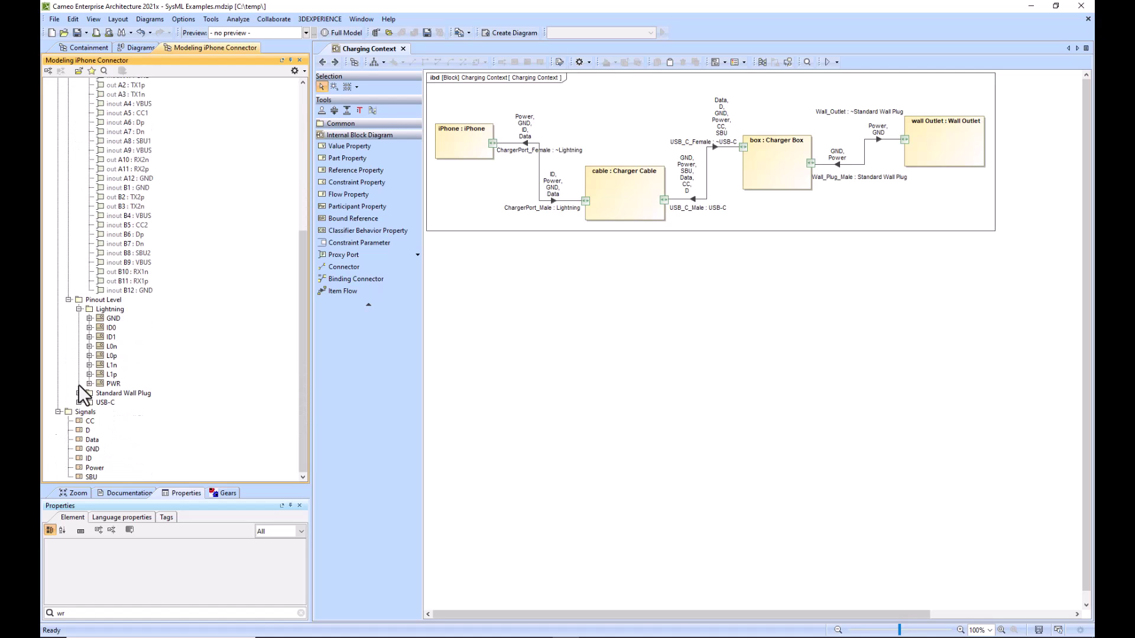
pyautogui.click(80, 392)
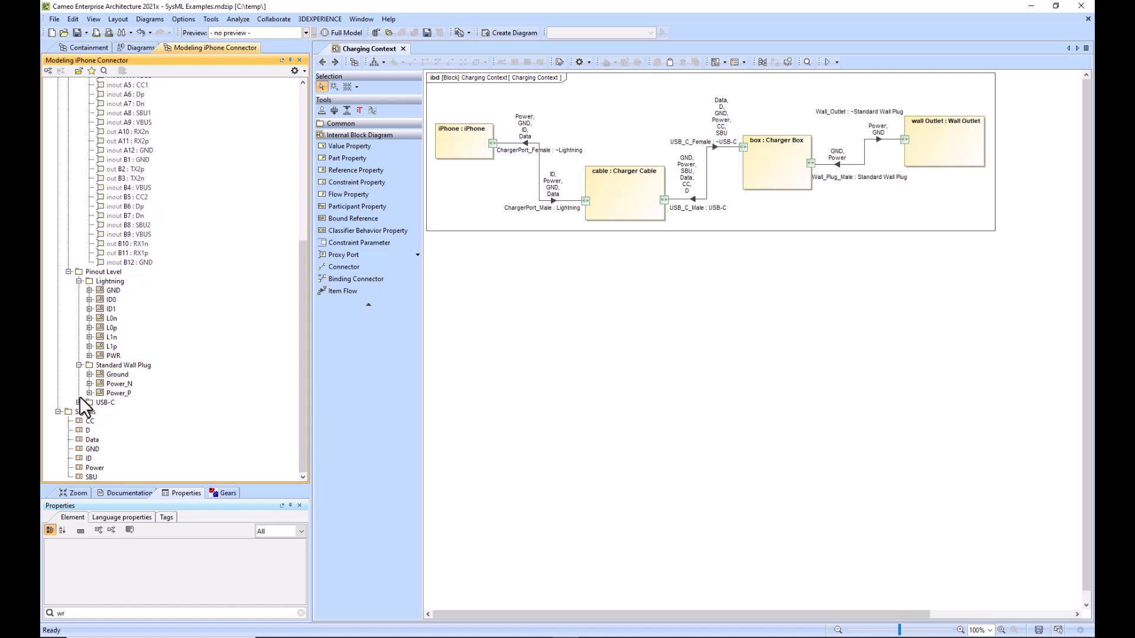
pyautogui.click(79, 402)
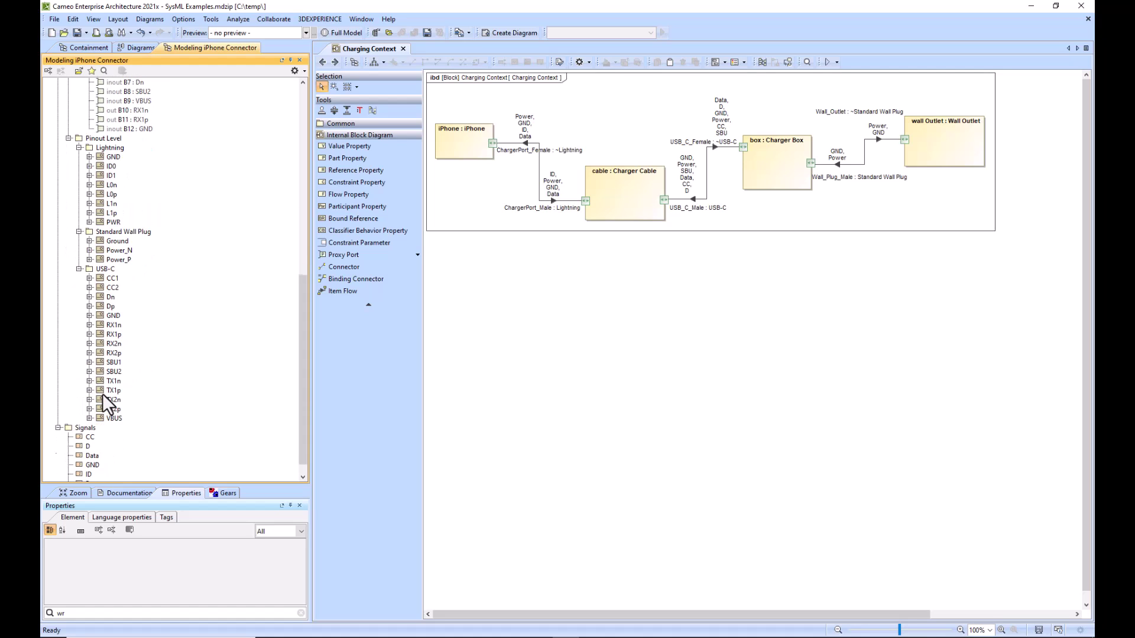
# - Expand CC1, CC2, Dn, Power_P, Power_N and Ground to show their typed signal ports
pyautogui.click(89, 279)
pyautogui.click(87, 297)
pyautogui.click(89, 315)
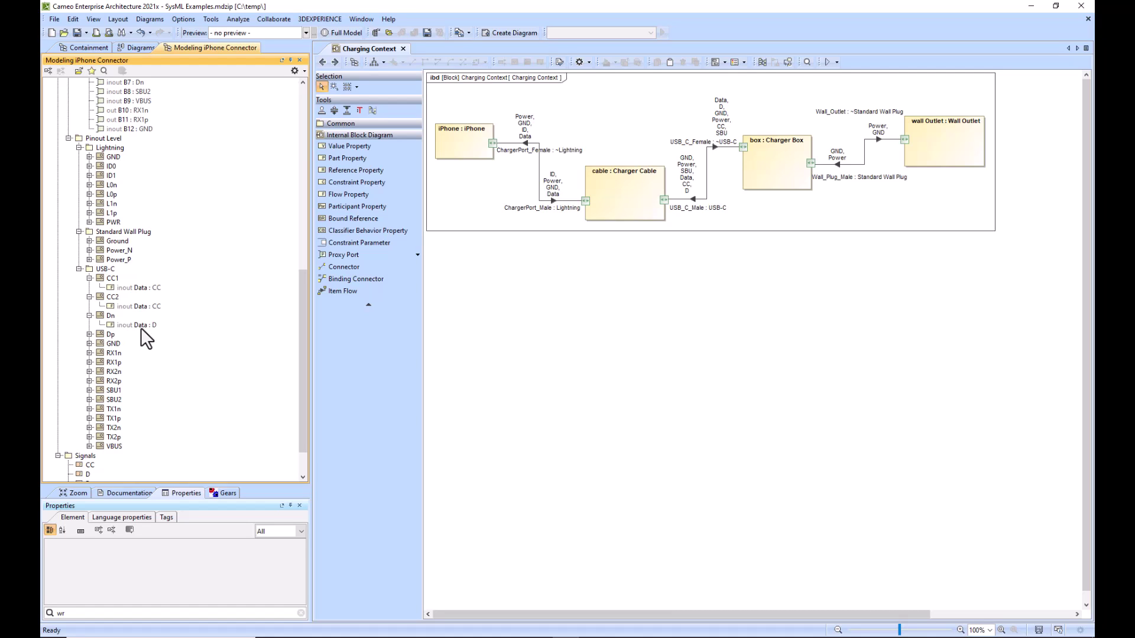
pyautogui.scroll(-2, 141, 329)
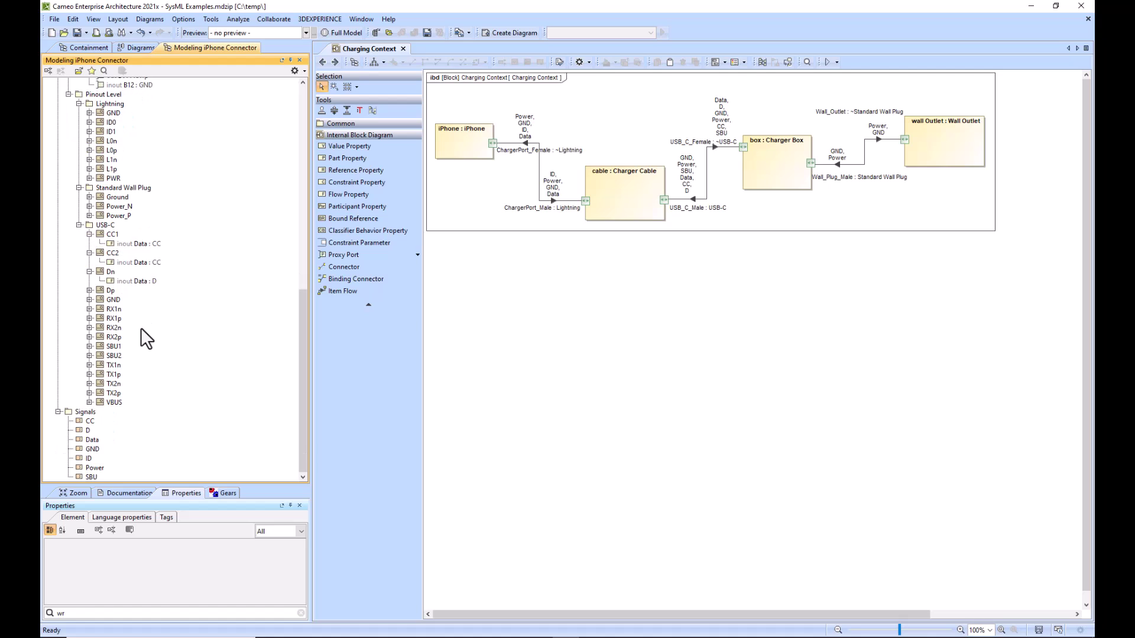
pyautogui.click(90, 215)
pyautogui.click(90, 207)
pyautogui.click(89, 197)
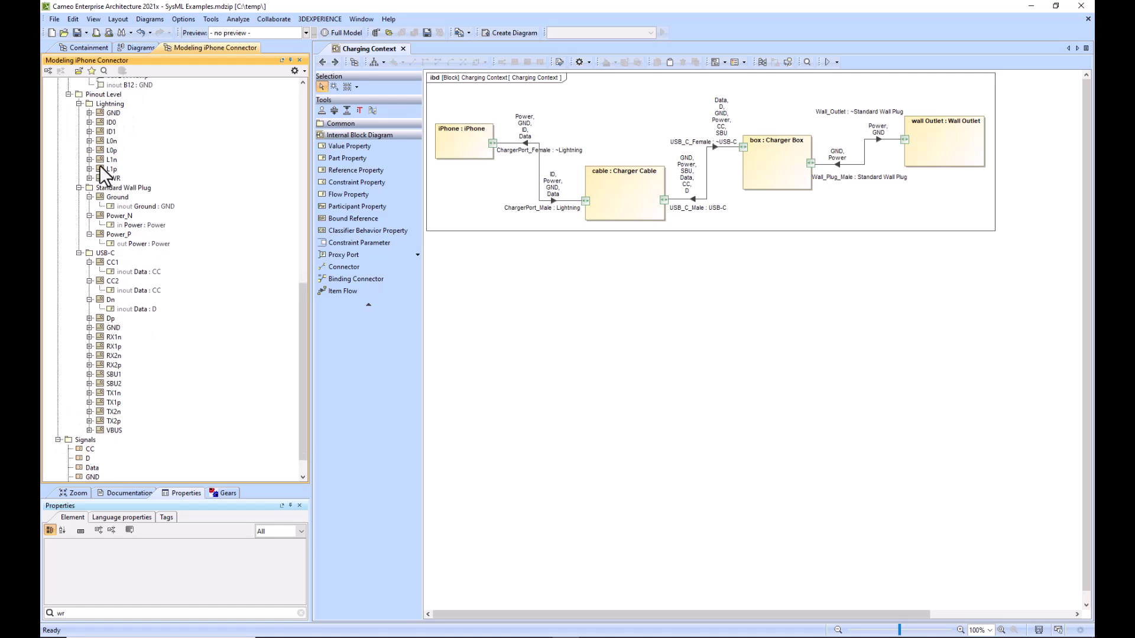
pyautogui.scroll(10, 99, 164)
# - Select the USB-C interface block and expand Dp and GND to show their signal ports
pyautogui.click(99, 164)
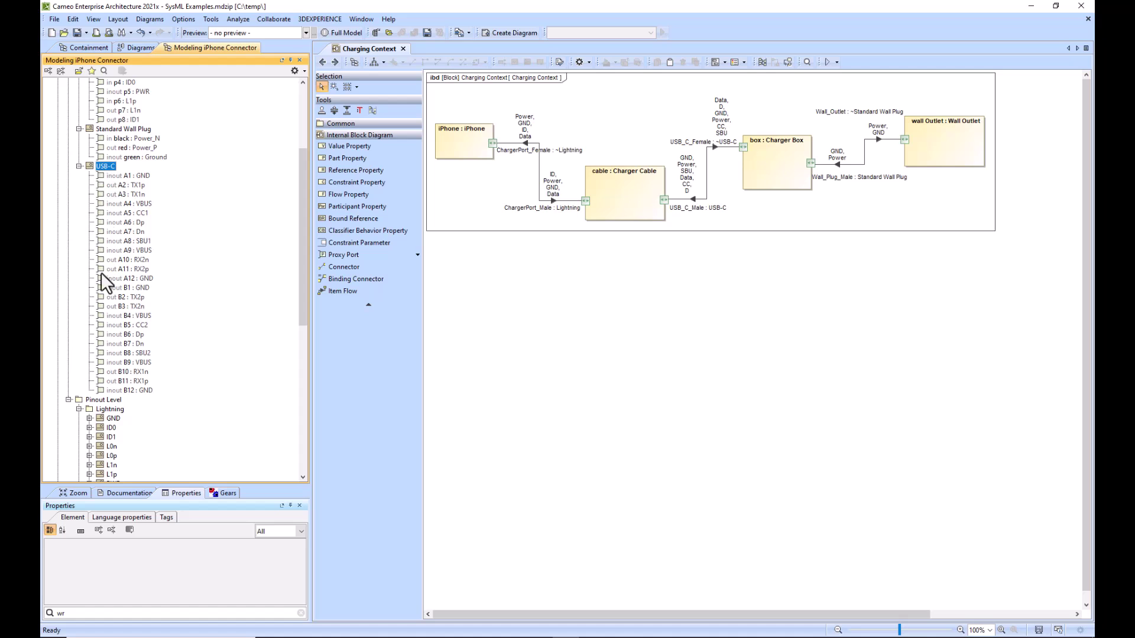
pyautogui.scroll(-10, 102, 377)
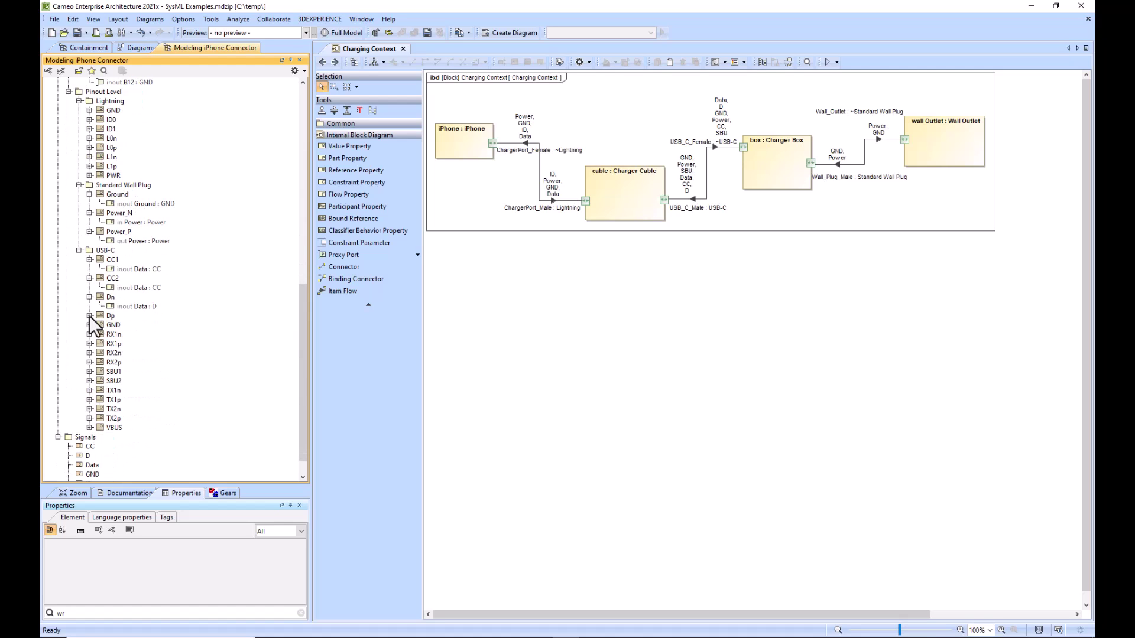
pyautogui.click(90, 316)
pyautogui.click(89, 334)
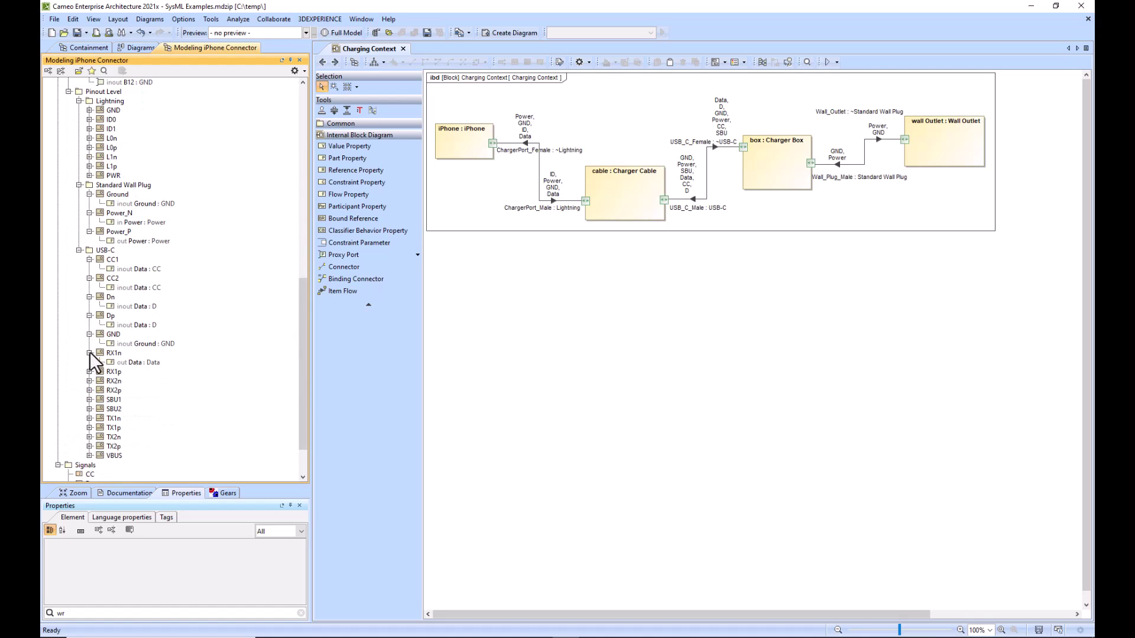
# - Collapse the GND, Dp, Dn, CC2, CC1, Power_P, Power_N and Ground port nodes
pyautogui.click(89, 334)
pyautogui.click(89, 315)
pyautogui.click(89, 297)
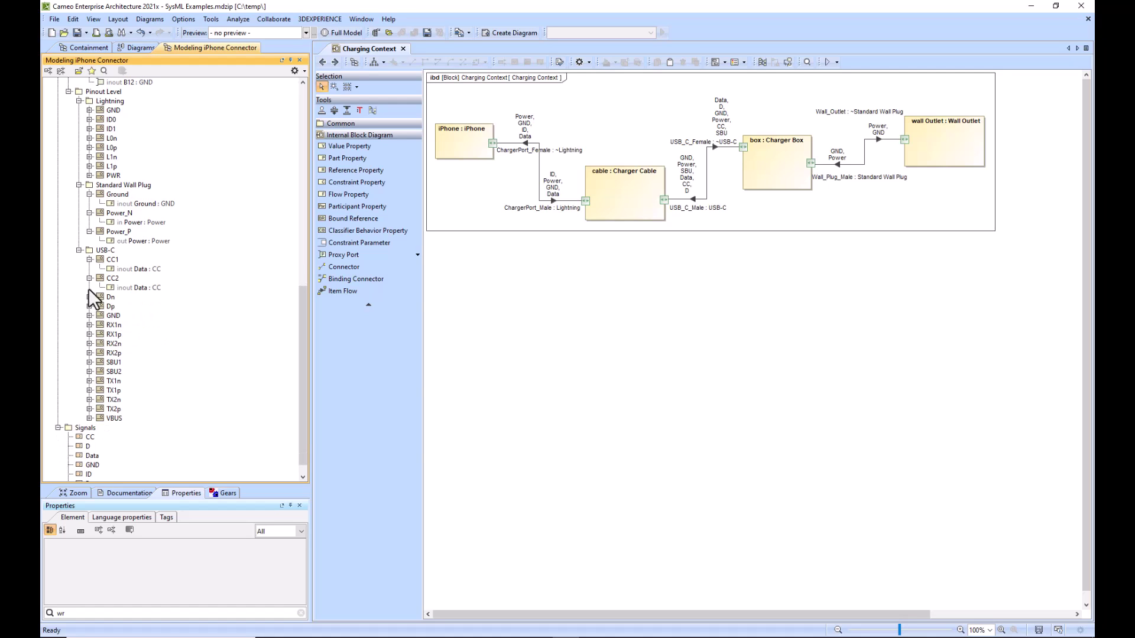
pyautogui.click(90, 278)
pyautogui.click(89, 260)
pyautogui.click(89, 241)
pyautogui.click(89, 231)
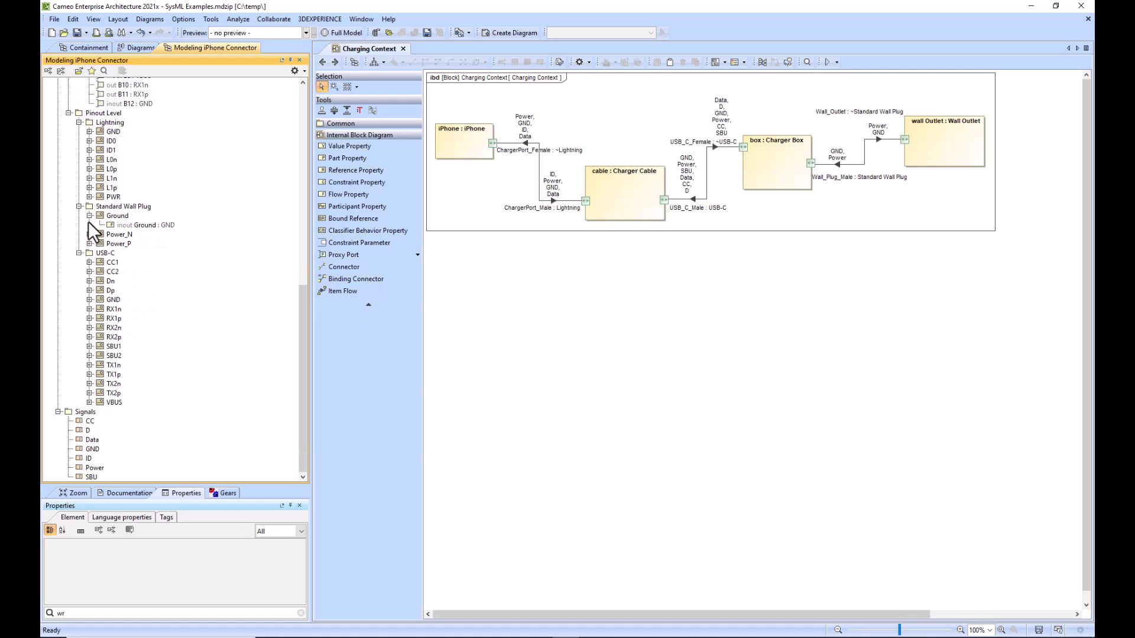
pyautogui.click(89, 222)
pyautogui.scroll(5, 89, 216)
# - Fold the Lightning, Standard Wall Plug and USB-C entries under Pinout Level and Connector Level
pyautogui.click(78, 269)
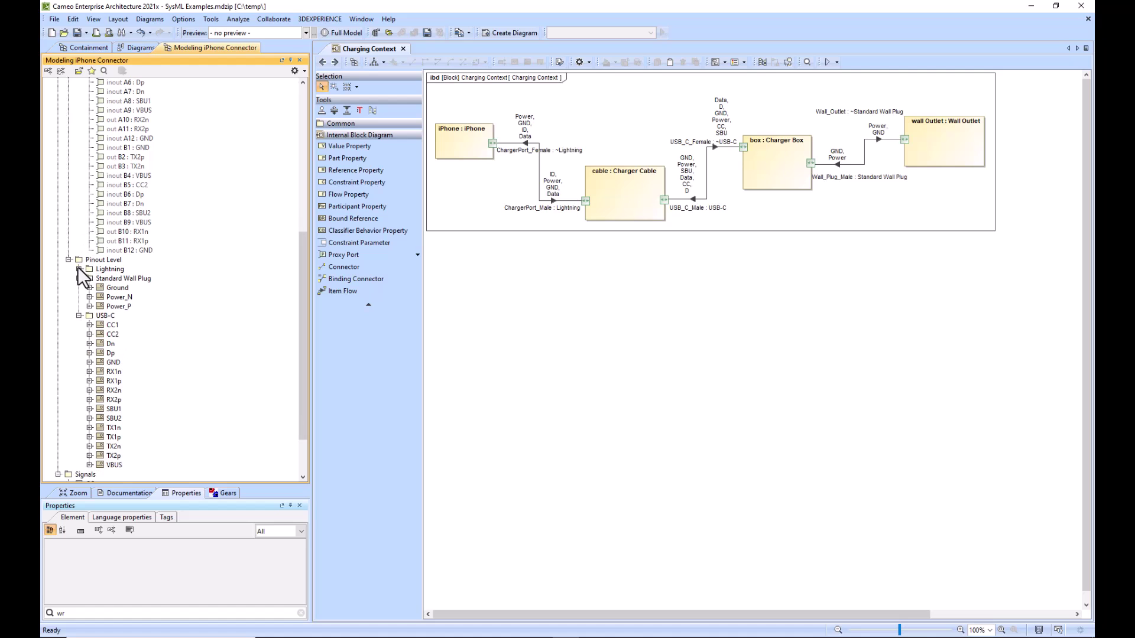
pyautogui.click(79, 278)
pyautogui.click(79, 288)
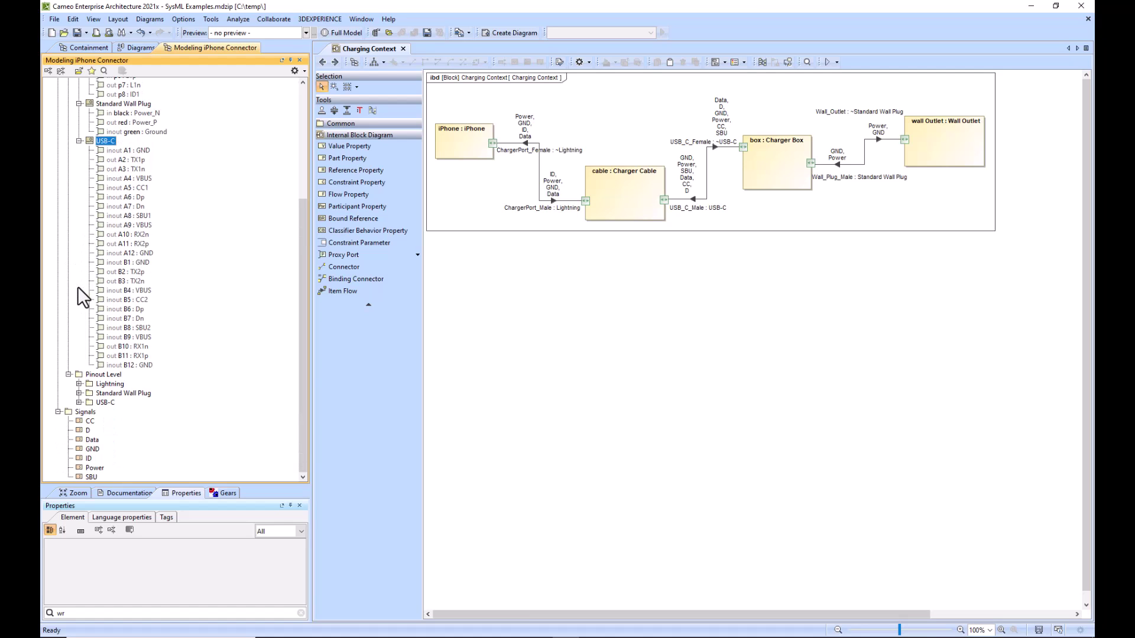
pyautogui.scroll(2, 77, 286)
pyautogui.click(78, 190)
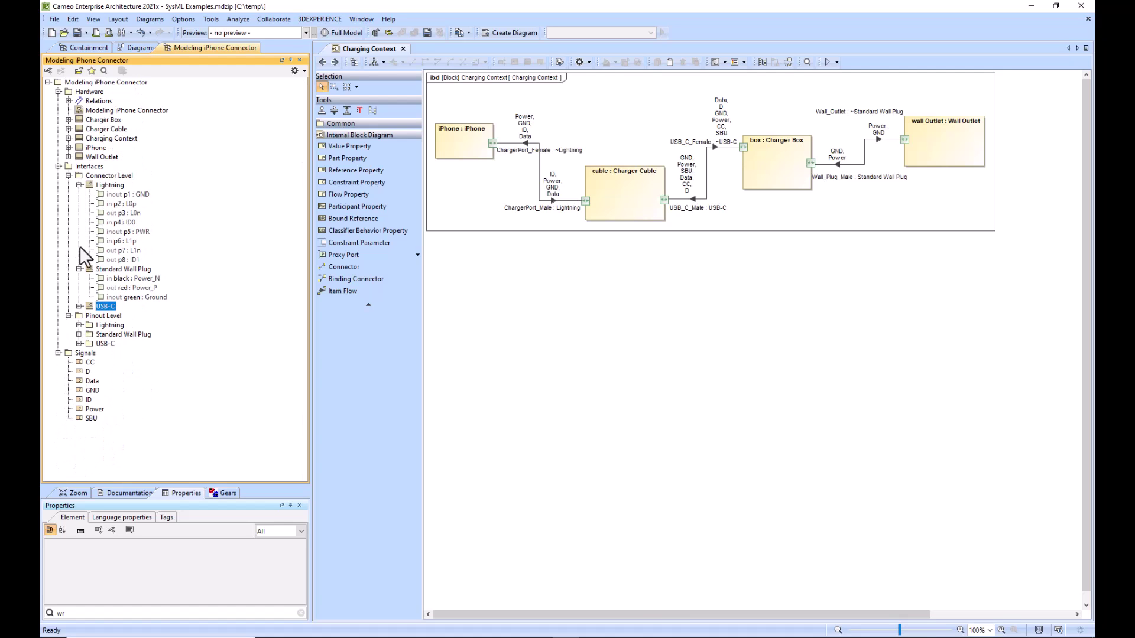
pyautogui.click(79, 269)
pyautogui.click(78, 185)
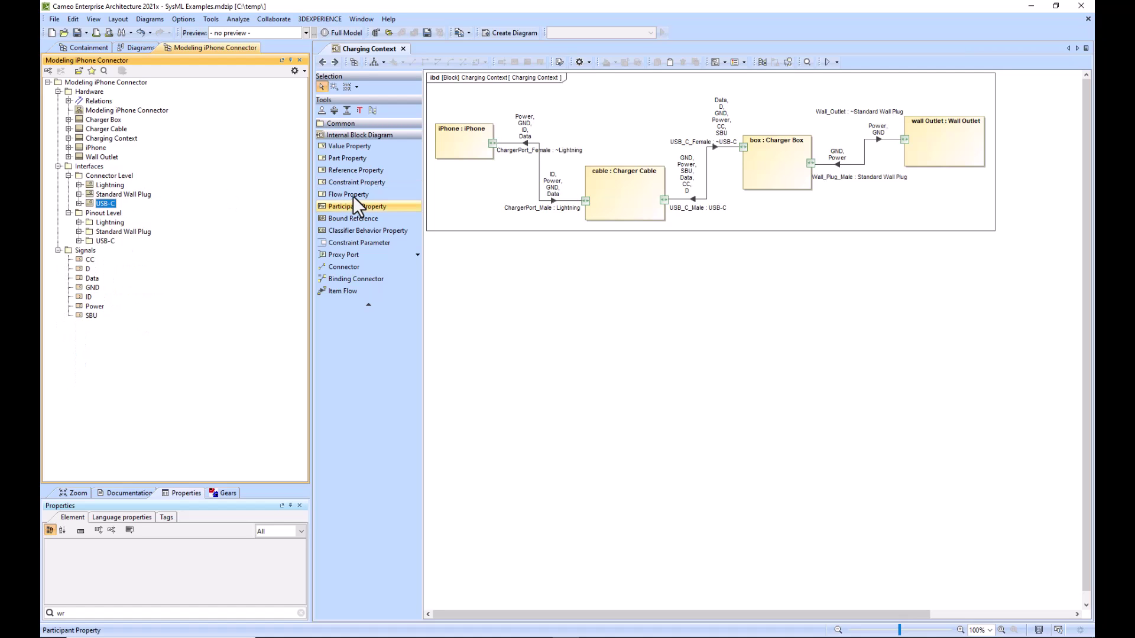